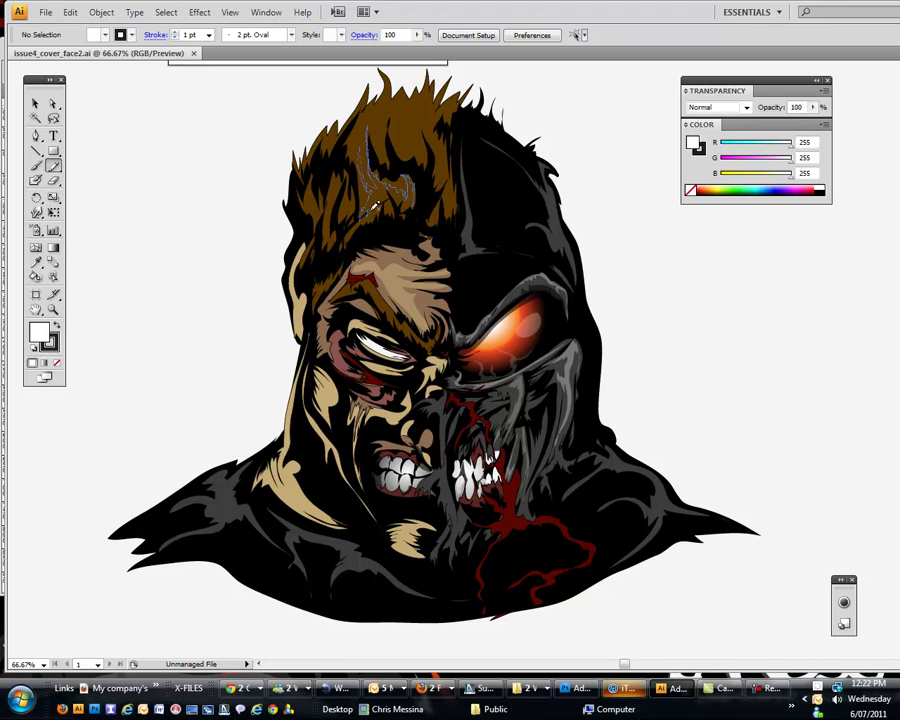
# Draw a jagged highlight about 42 × 72 mm in the front hair with the Pencil tool and fill it with the sampled hair brown.
pyautogui.moveTo(415, 203); pyautogui.dragTo(412, 208)
pyautogui.press('i')
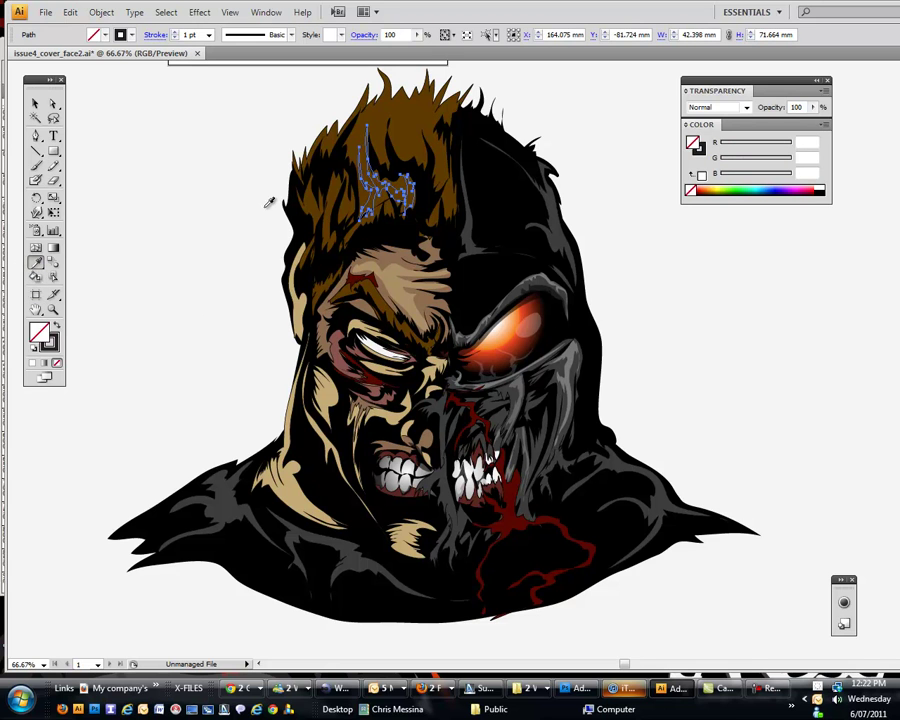
pyautogui.click(355, 205)
pyautogui.doubleClick(41, 332)
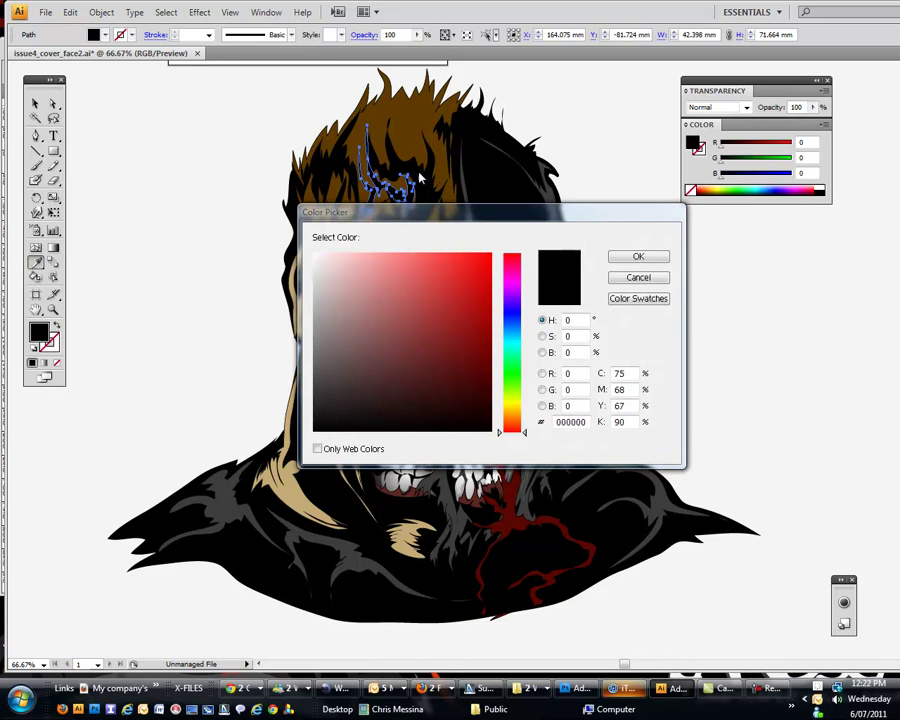
pyautogui.click(627, 277)
pyautogui.click(280, 284)
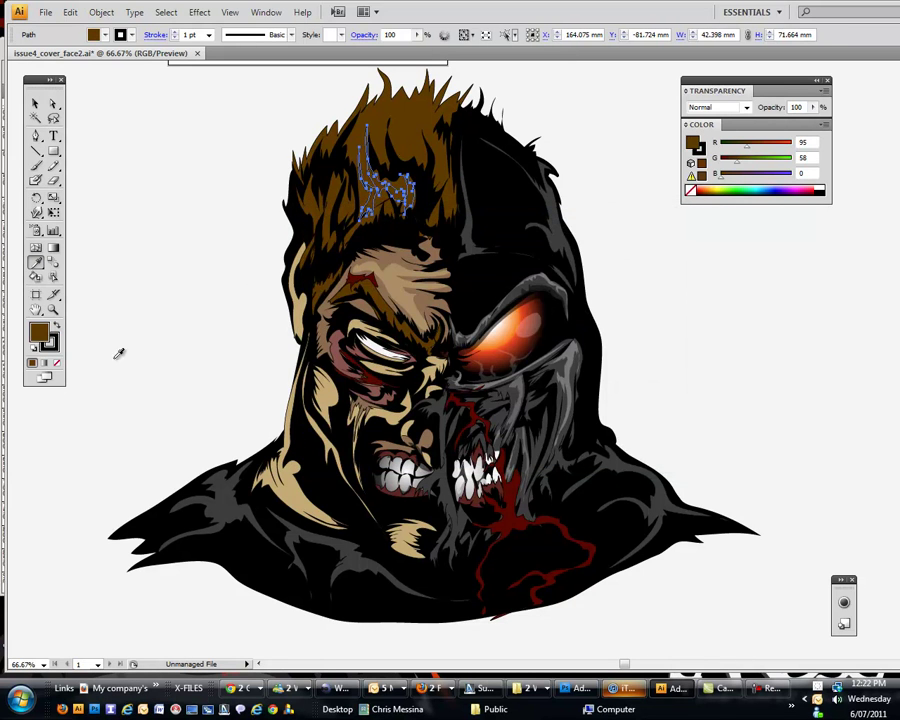
# Change the hair highlight's fill to the lighter brown 995F13 and deselect it.
pyautogui.doubleClick(38, 333)
pyautogui.moveTo(460, 310)
pyautogui.mouseDown()
pyautogui.moveTo(488, 362)
pyautogui.moveTo(472, 323)
pyautogui.mouseUp()
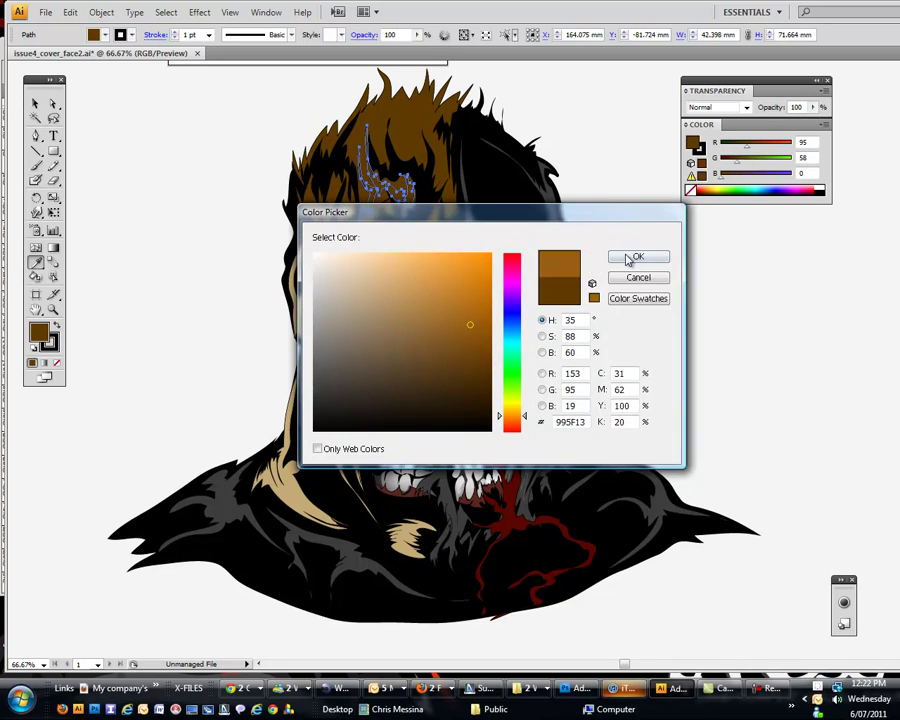
pyautogui.click(628, 257)
pyautogui.click(35, 104)
pyautogui.click(120, 136)
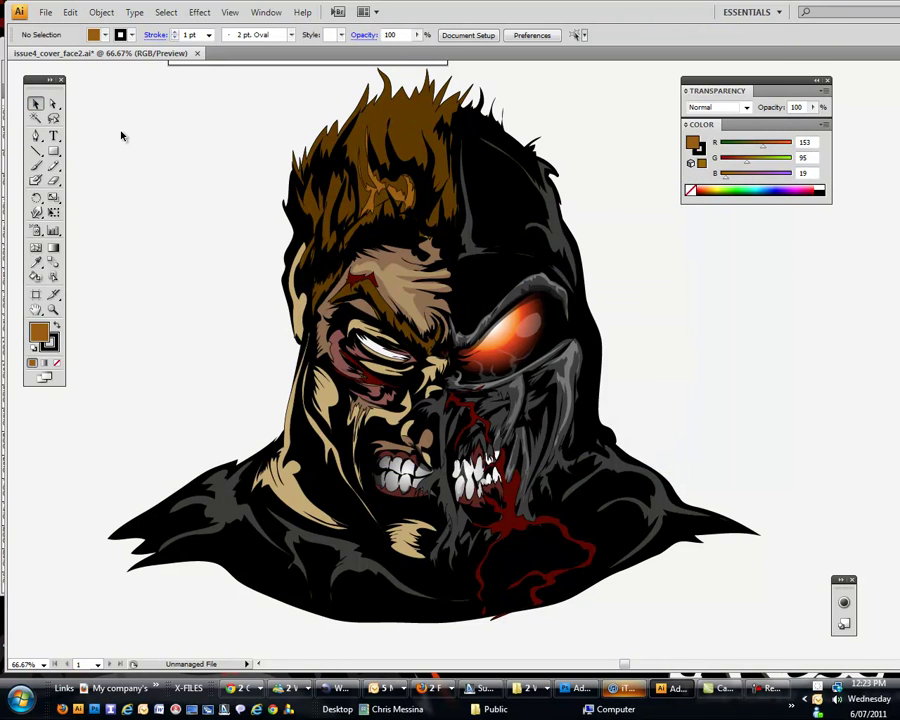
# Remove the black stroke from the front hair highlight.
pyautogui.click(400, 187)
pyautogui.click(386, 203)
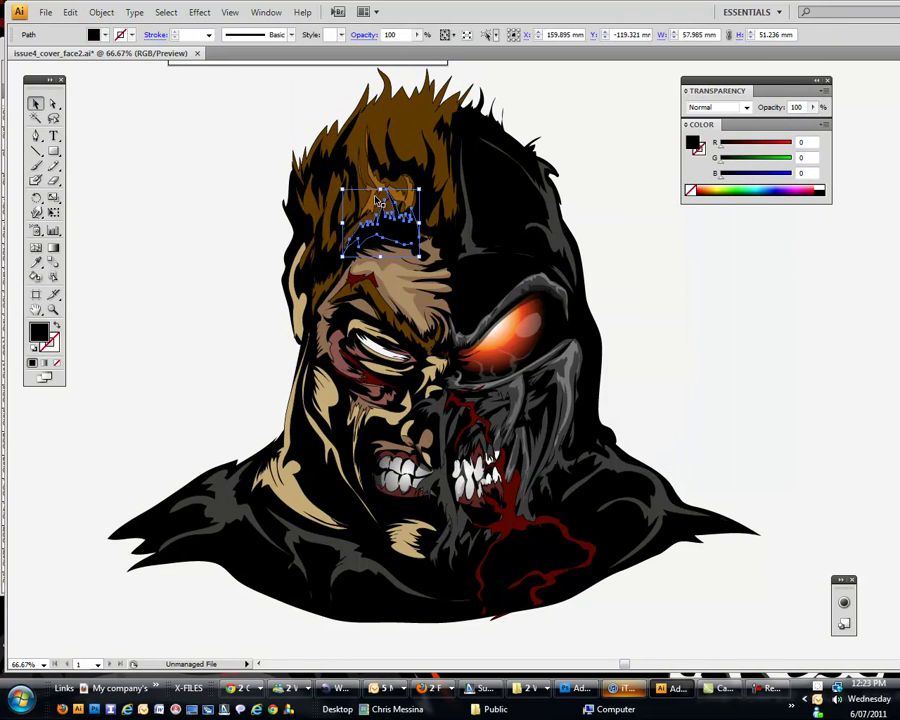
pyautogui.click(380, 193)
pyautogui.click(56, 363)
pyautogui.click(134, 309)
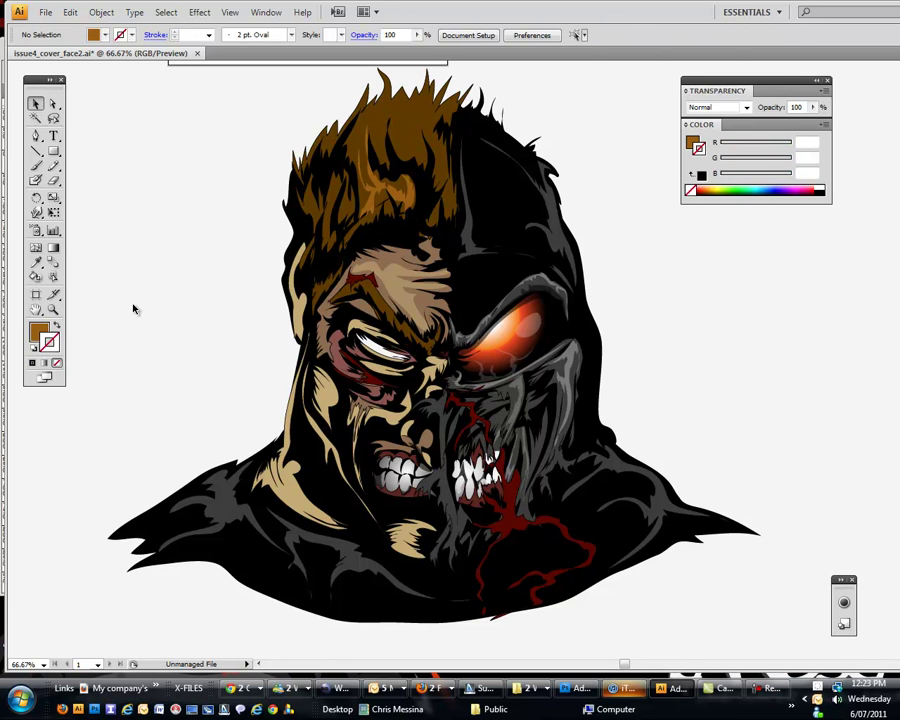
# Recolor the front hair highlight with a muted brown, RGB 127, 89, 51.
pyautogui.click(380, 190)
pyautogui.click(385, 195)
pyautogui.click(385, 170)
pyautogui.doubleClick(38, 332)
pyautogui.moveTo(445, 330); pyautogui.dragTo(420, 342)
pyautogui.click(638, 256)
pyautogui.doubleClick(38, 336)
pyautogui.click(636, 257)
pyautogui.click(119, 235)
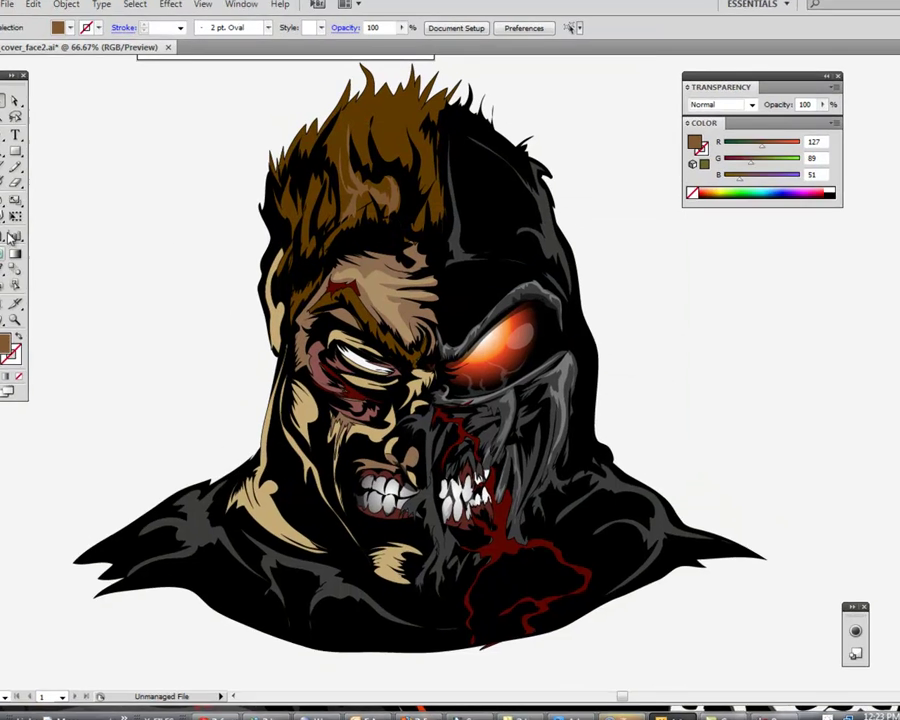
# Draw a second hair highlight beside the face's dividing line and fill it with the first highlight's muted brown.
pyautogui.click(53, 166)
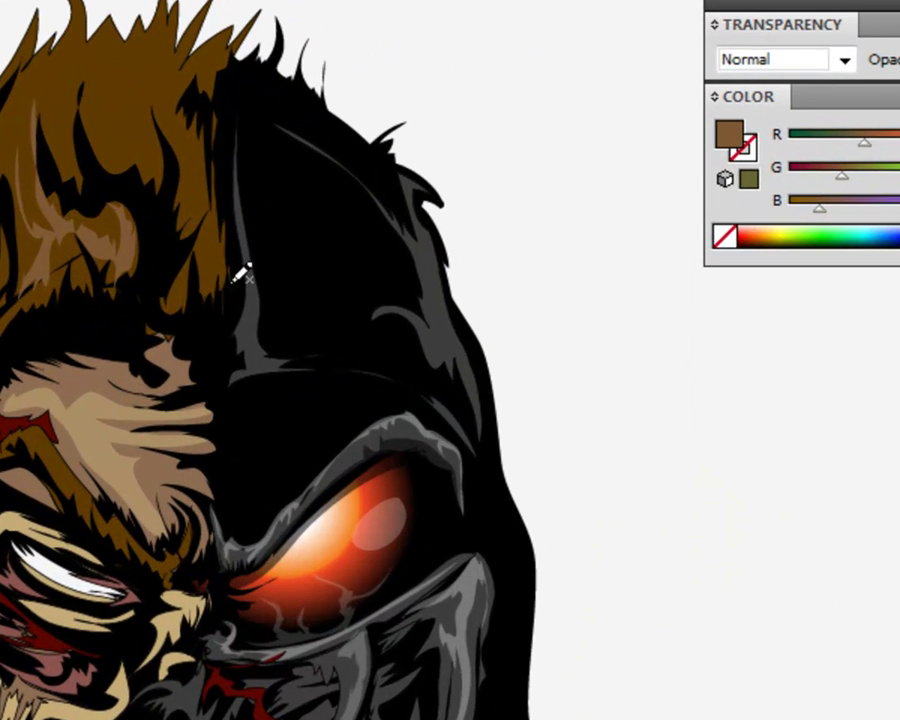
pyautogui.moveTo(221, 281)
pyautogui.mouseDown()
pyautogui.moveTo(229, 232)
pyautogui.moveTo(223, 254)
pyautogui.moveTo(195, 135)
pyautogui.moveTo(189, 190)
pyautogui.moveTo(203, 263)
pyautogui.moveTo(193, 259)
pyautogui.moveTo(204, 296)
pyautogui.moveTo(211, 277)
pyautogui.moveTo(221, 281)
pyautogui.mouseUp()
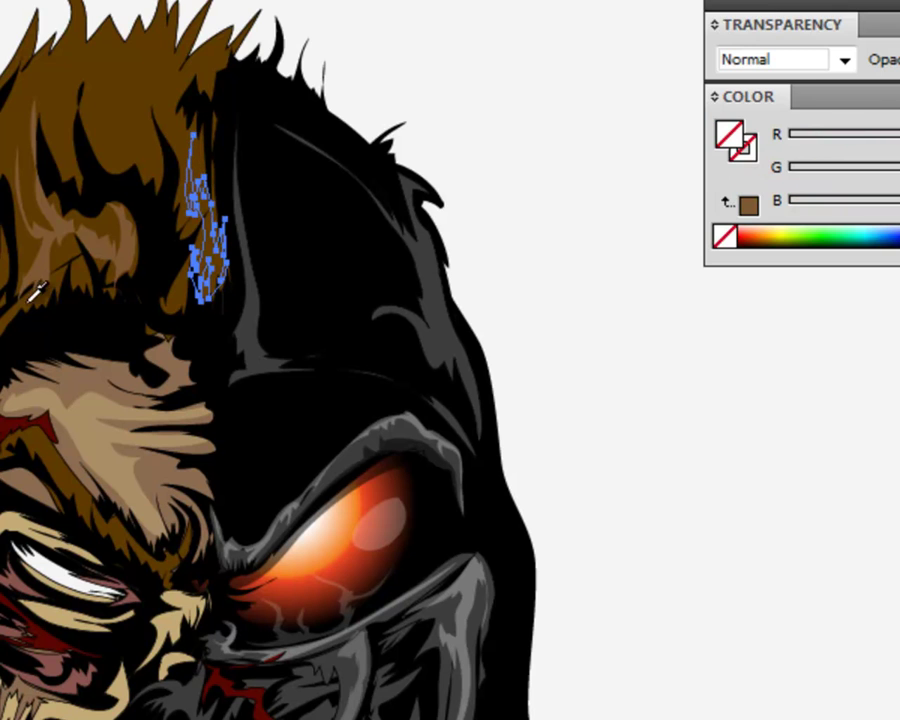
pyautogui.press('i')
pyautogui.click(110, 230)
pyautogui.press('v')
pyautogui.hotkey('ctrl', 'shift', 'a')
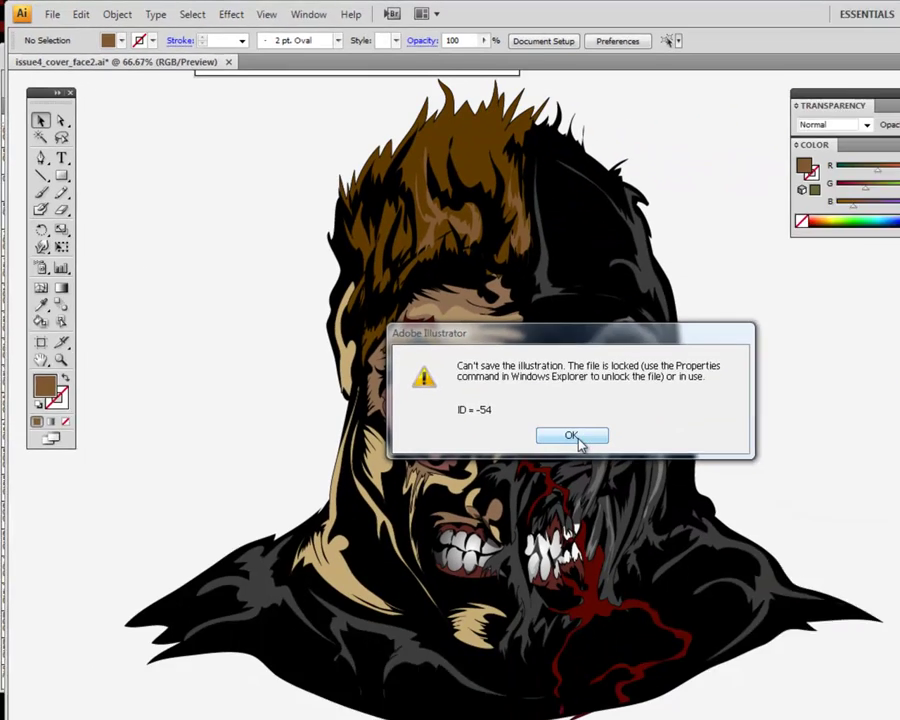
# Dismiss the save error dialog.
pyautogui.click(573, 436)
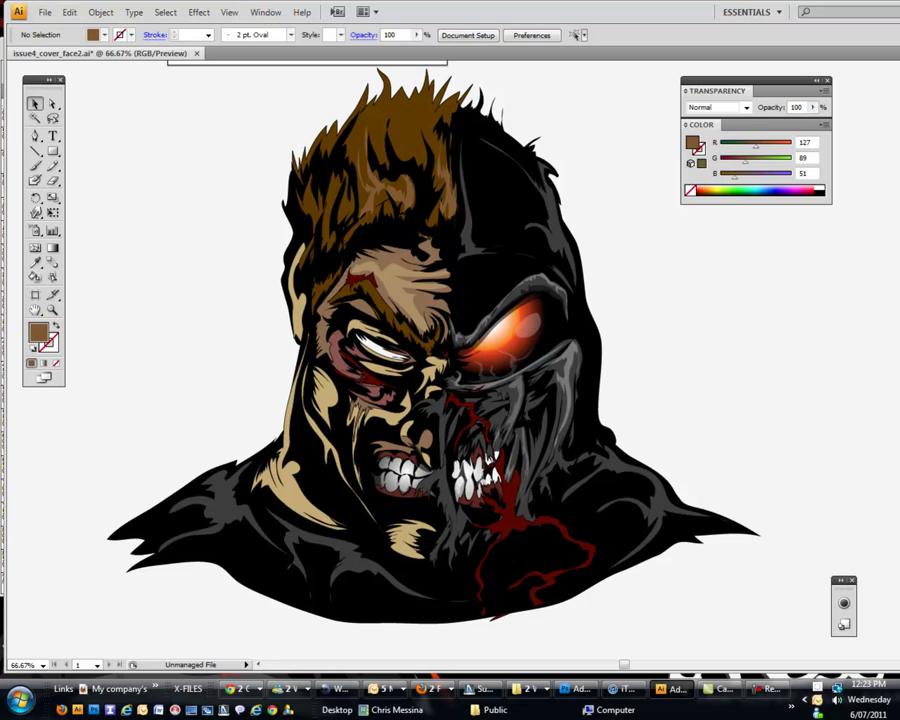
pyautogui.hotkey('alt', 'Tab')
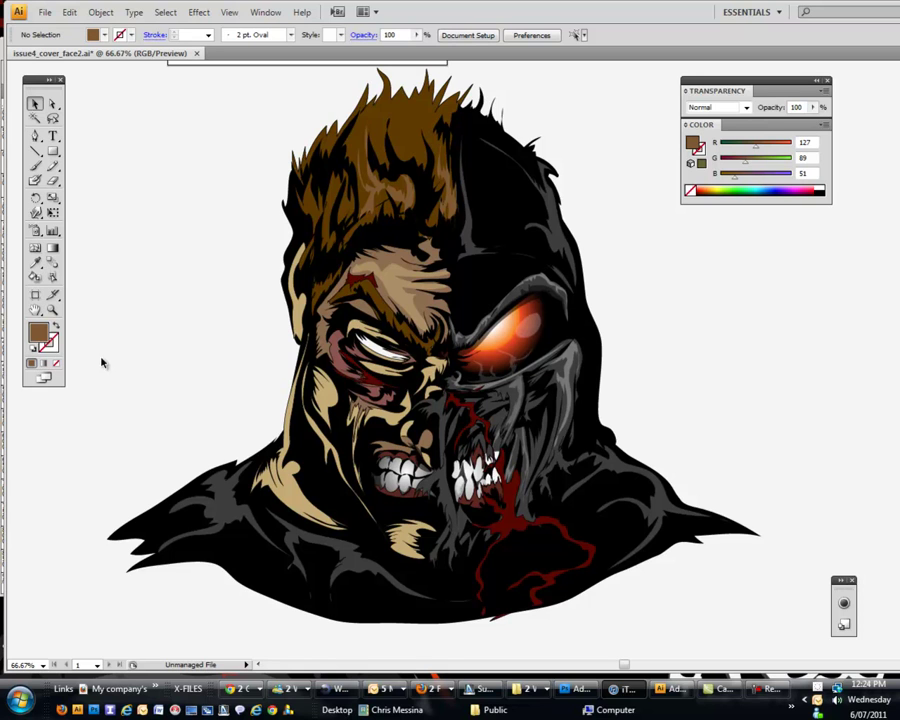
# Draw a narrow highlight about 15 × 100 mm along the mask's outer edge and fill it with the costume's dark grey.
pyautogui.press('n')
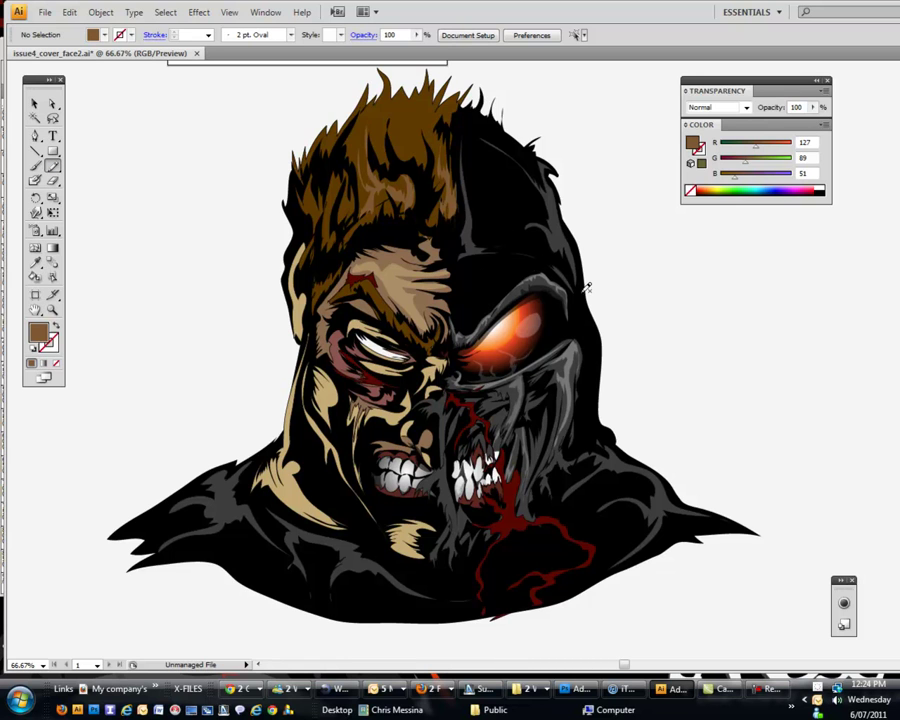
pyautogui.moveTo(597, 373); pyautogui.dragTo(600, 410)
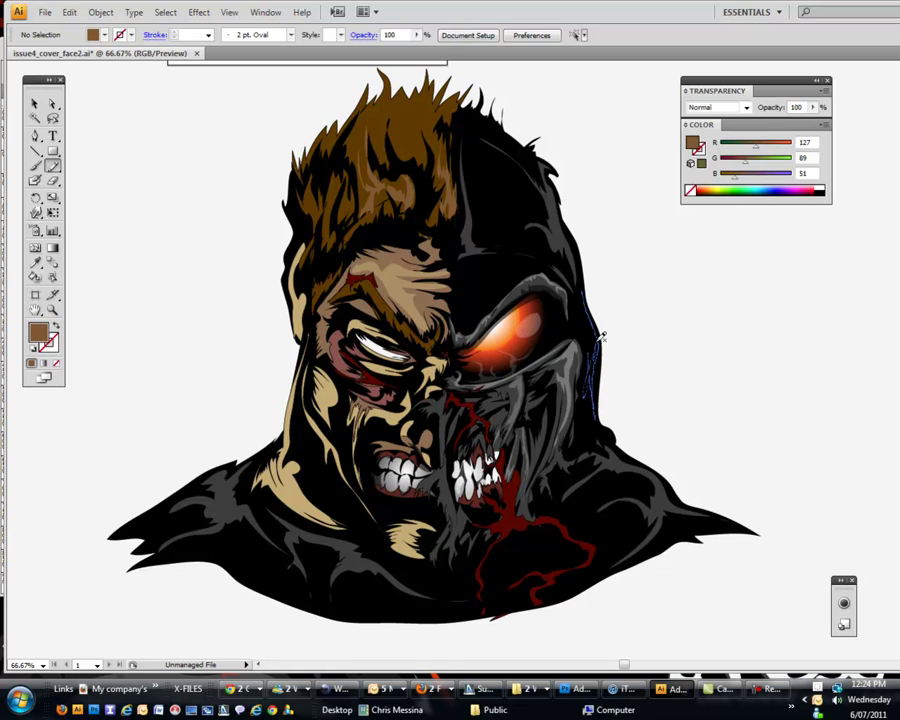
pyautogui.moveTo(584, 292); pyautogui.dragTo(581, 287)
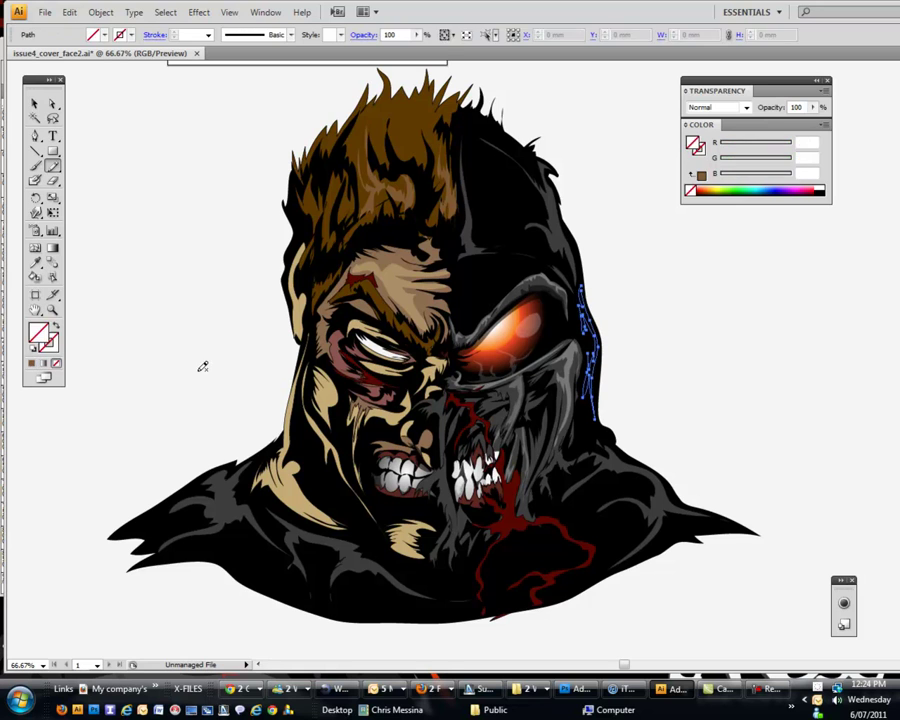
pyautogui.click(36, 263)
pyautogui.click(343, 557)
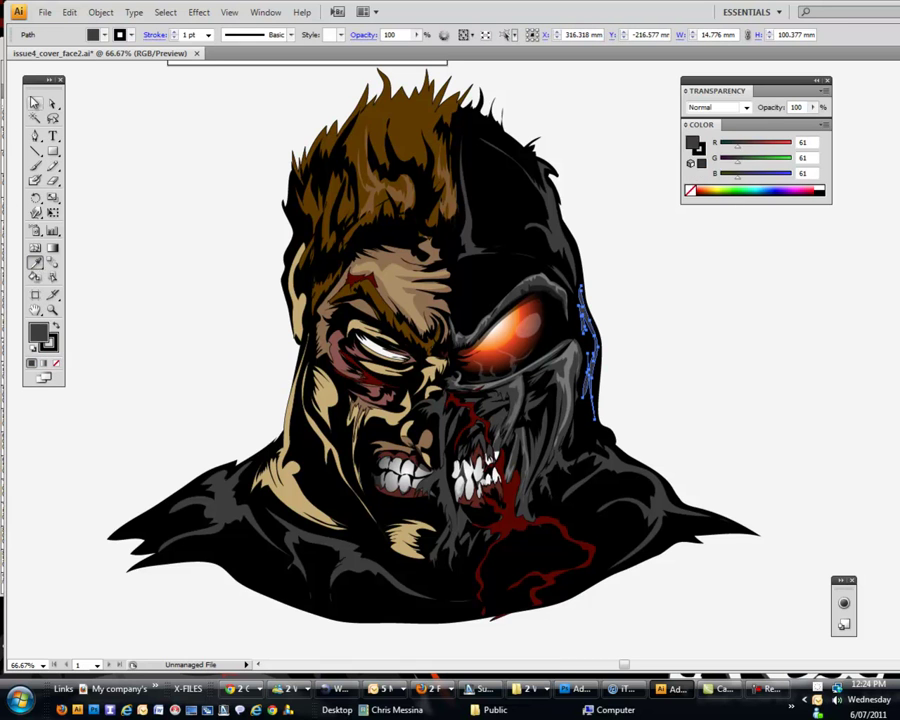
pyautogui.click(116, 144)
pyautogui.press('v')
pyautogui.click(131, 171)
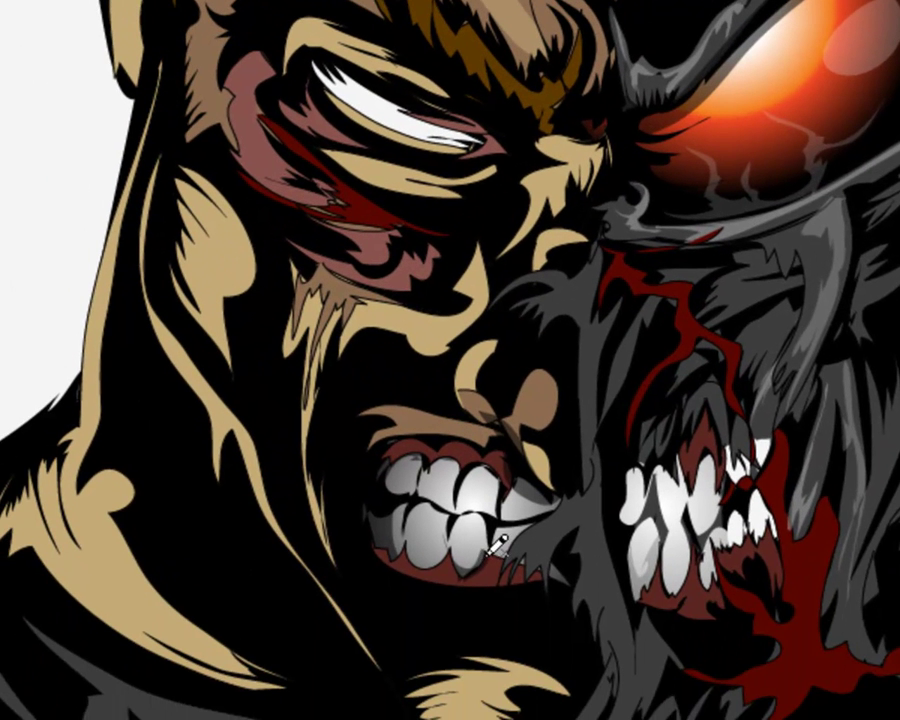
# Draw a gum shadow about 12 × 15 mm beneath a lower front tooth on the human side, filled with dark red RGB 58, 16, 14.
pyautogui.moveTo(505, 553)
pyautogui.mouseDown()
pyautogui.moveTo(484, 538)
pyautogui.moveTo(474, 544)
pyautogui.moveTo(459, 520)
pyautogui.moveTo(466, 580)
pyautogui.moveTo(480, 568)
pyautogui.moveTo(488, 530)
pyautogui.mouseUp()
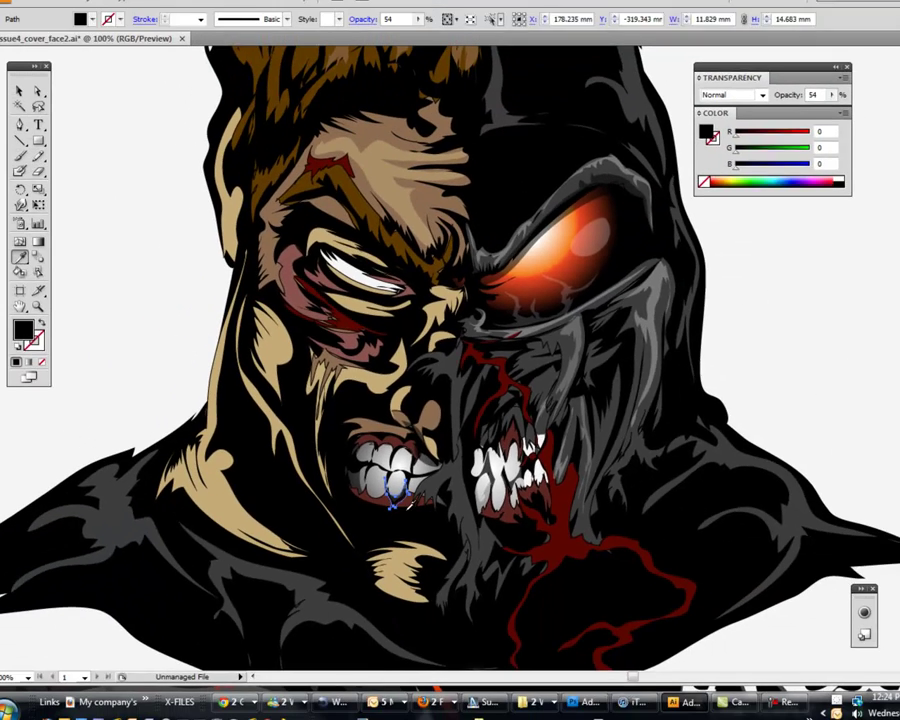
pyautogui.click(430, 573)
pyautogui.doubleClick(36, 341)
pyautogui.moveTo(424, 374)
pyautogui.mouseDown()
pyautogui.moveTo(444, 380)
pyautogui.moveTo(446, 394)
pyautogui.mouseUp()
pyautogui.click(630, 258)
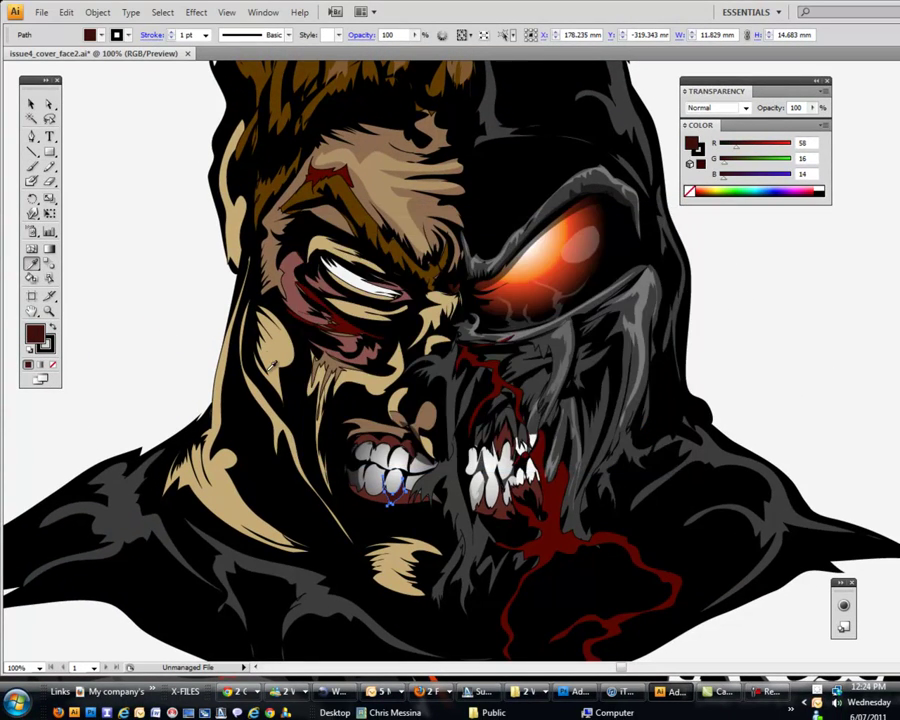
pyautogui.click(28, 104)
pyautogui.click(141, 250)
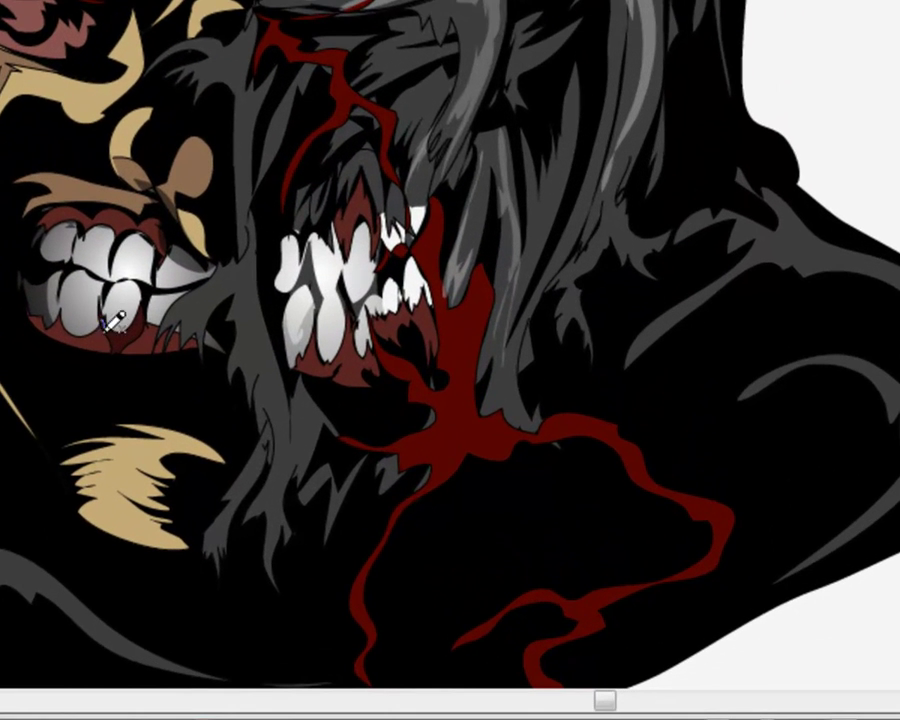
# Draw another dark red gum shadow beneath the neighbouring lower tooth, further from the face's dividing line.
pyautogui.moveTo(106, 350)
pyautogui.mouseDown()
pyautogui.moveTo(102, 328)
pyautogui.moveTo(81, 339)
pyautogui.moveTo(50, 328)
pyautogui.moveTo(63, 319)
pyautogui.moveTo(85, 335)
pyautogui.moveTo(100, 322)
pyautogui.mouseUp()
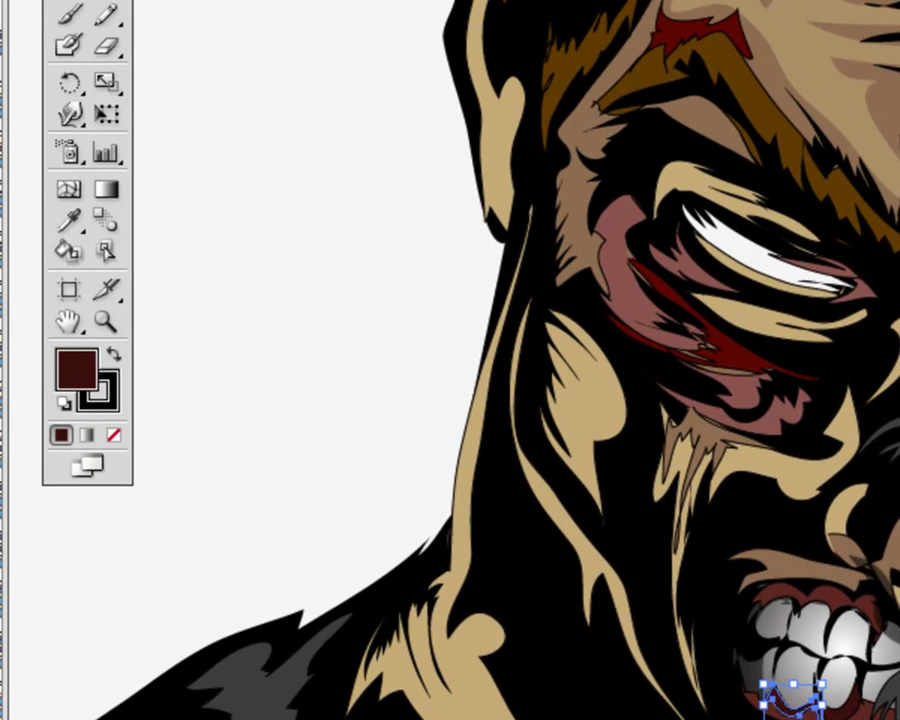
pyautogui.click(218, 142)
pyautogui.click(790, 708)
pyautogui.keyDown('shift'); pyautogui.click(785, 711); pyautogui.keyUp('shift')
pyautogui.click(795, 689)
pyautogui.click(266, 311)
# Draw a gum shadow about 10 × 10 mm at the outer corner of the lower teeth and fill it with the sampled dark red.
pyautogui.click(104, 14)
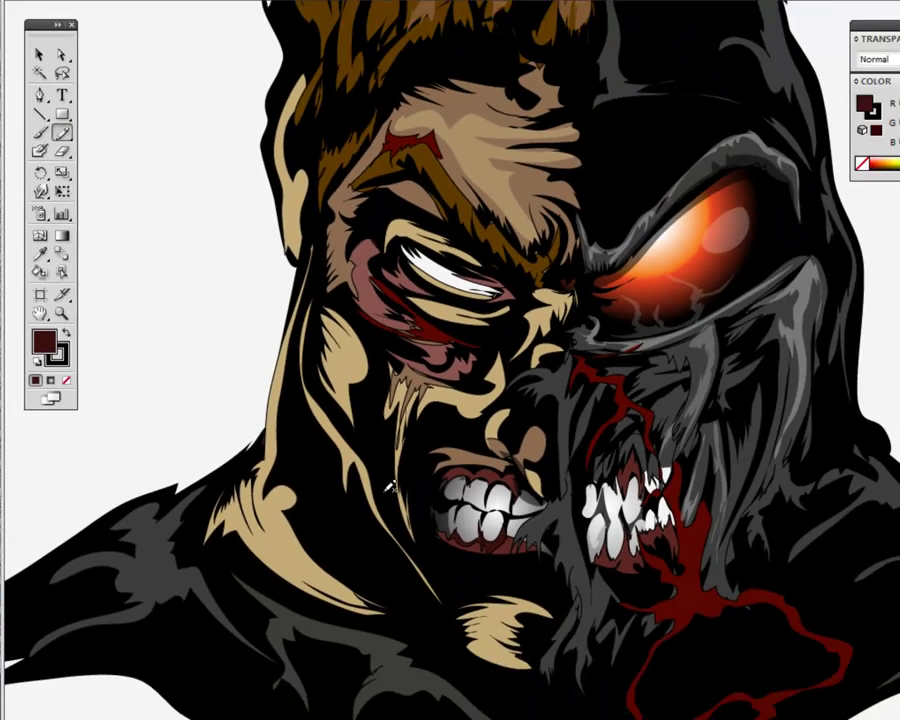
pyautogui.press('/')
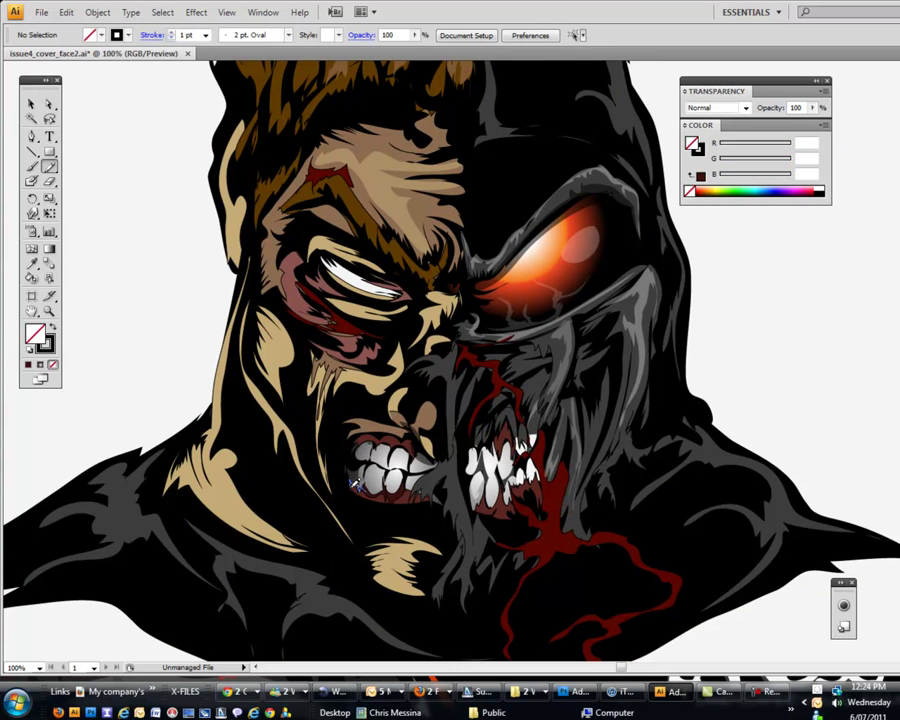
pyautogui.moveTo(367, 488); pyautogui.dragTo(353, 483)
pyautogui.click(33, 265)
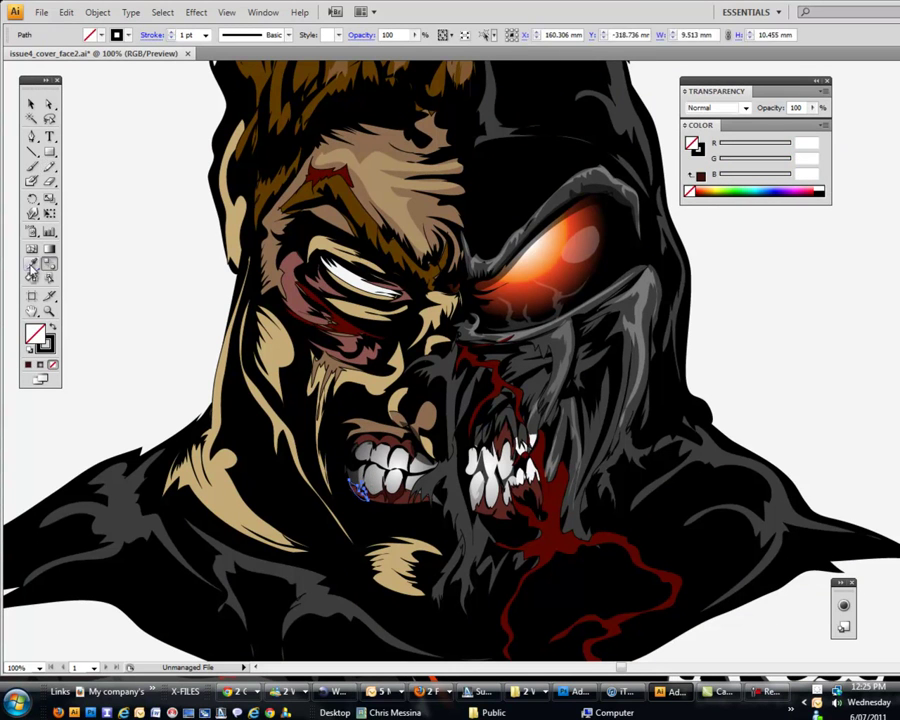
pyautogui.click(390, 492)
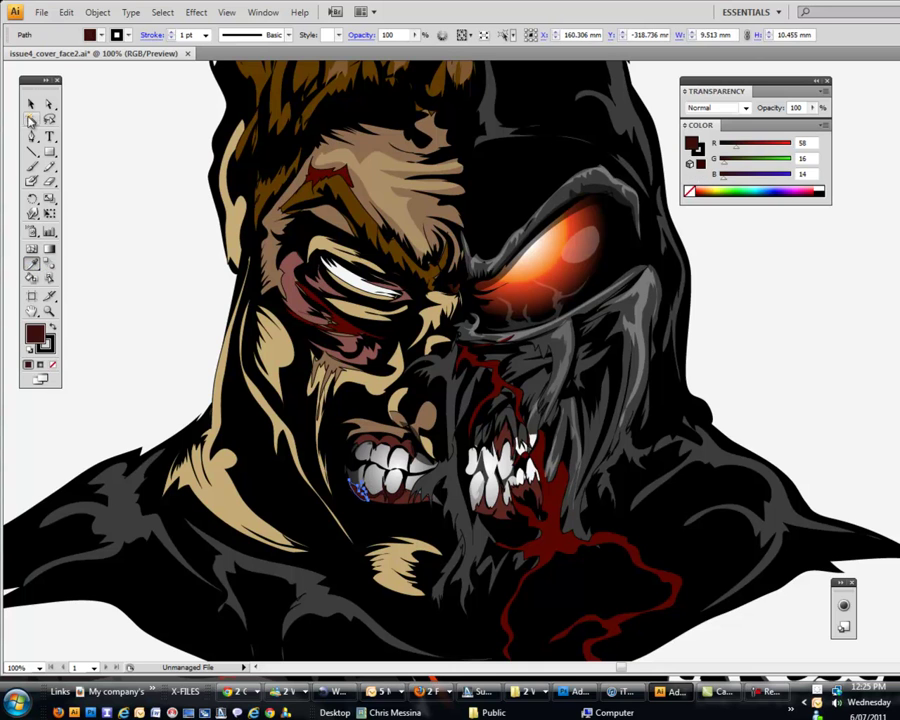
pyautogui.click(49, 166)
pyautogui.hotkey('ctrl', 'shift', 'a')
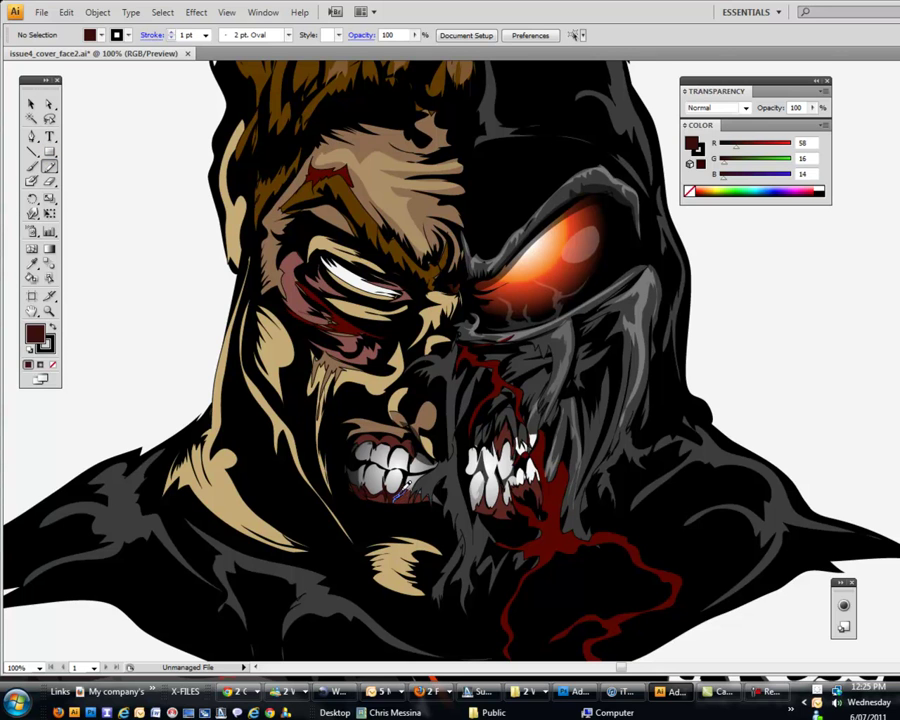
# Draw a small highlight about 6 × 7 mm on the lower gum and fill it with the pinkish red sampled from the bruised eye.
pyautogui.moveTo(406, 487); pyautogui.dragTo(396, 497)
pyautogui.click(33, 264)
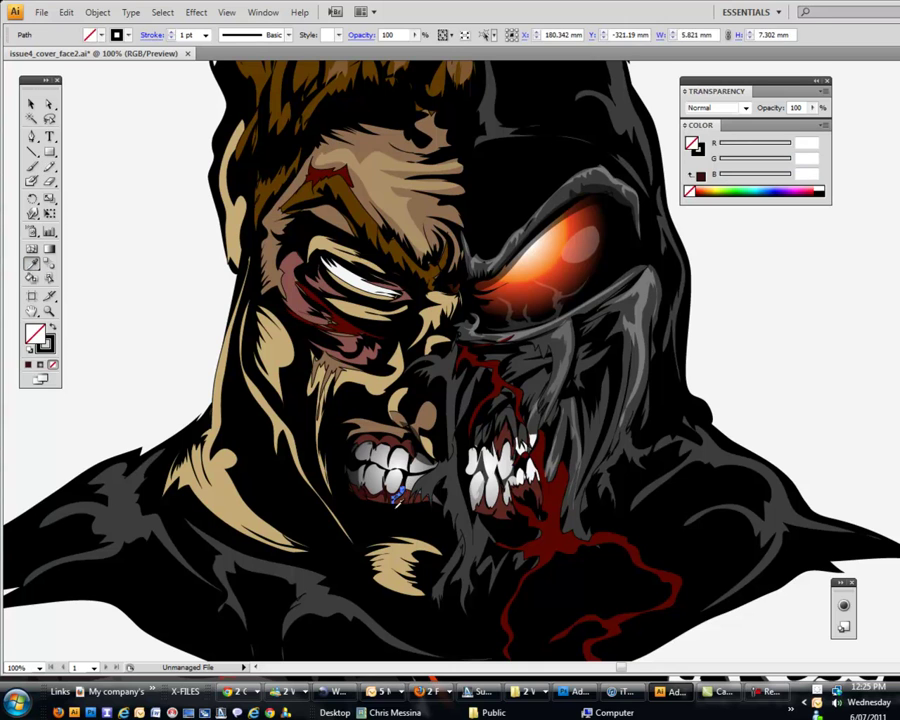
pyautogui.click(403, 496)
pyautogui.click(299, 289)
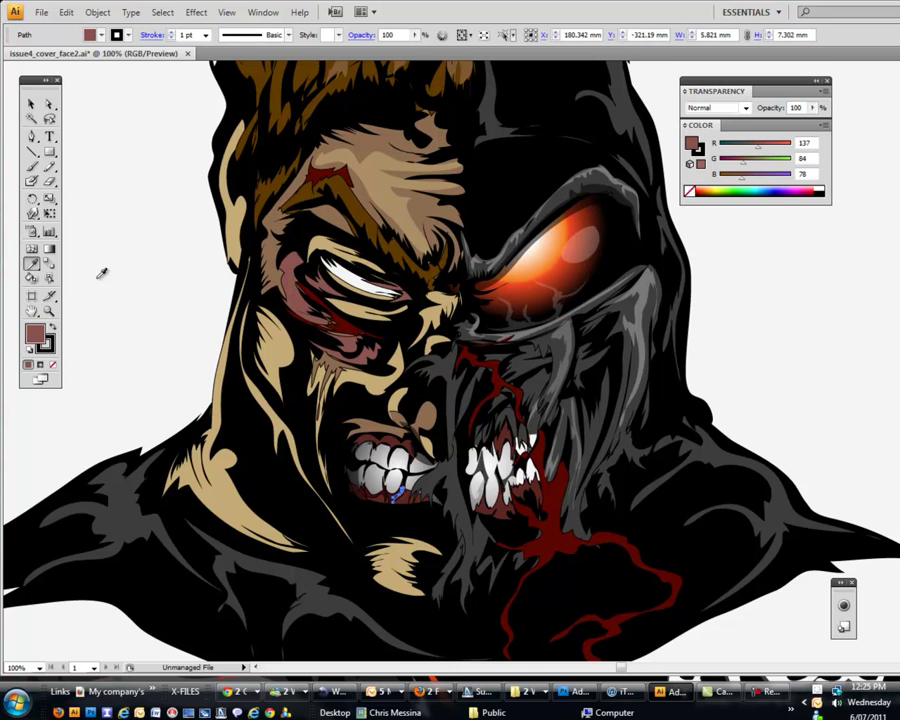
pyautogui.click(32, 104)
pyautogui.click(108, 293)
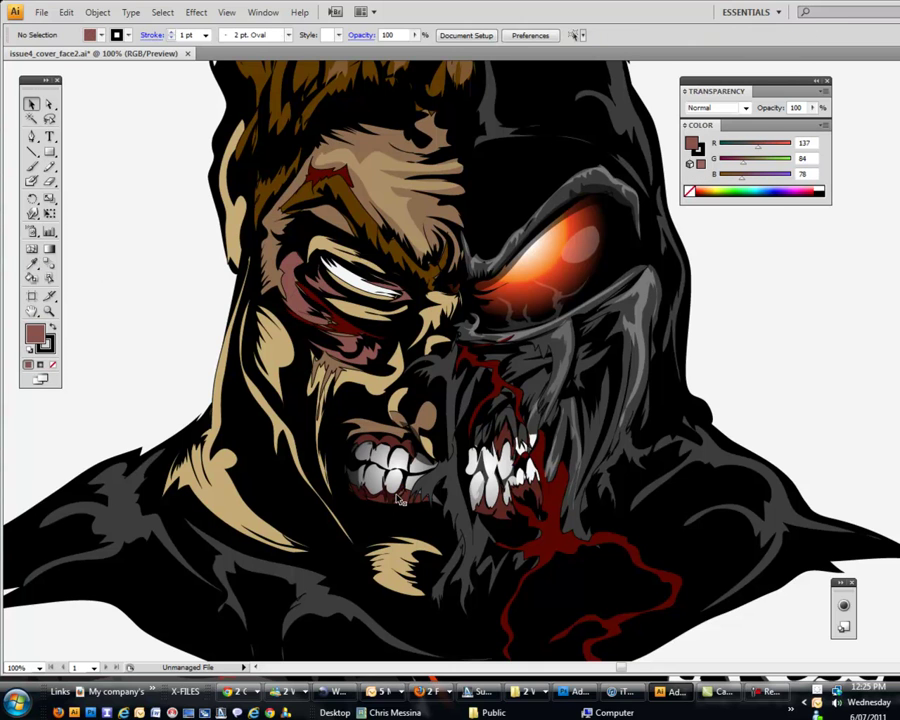
# Remove the black stroke from the lower gum highlight.
pyautogui.click(400, 493)
pyautogui.click(44, 344)
pyautogui.click(53, 364)
pyautogui.click(110, 331)
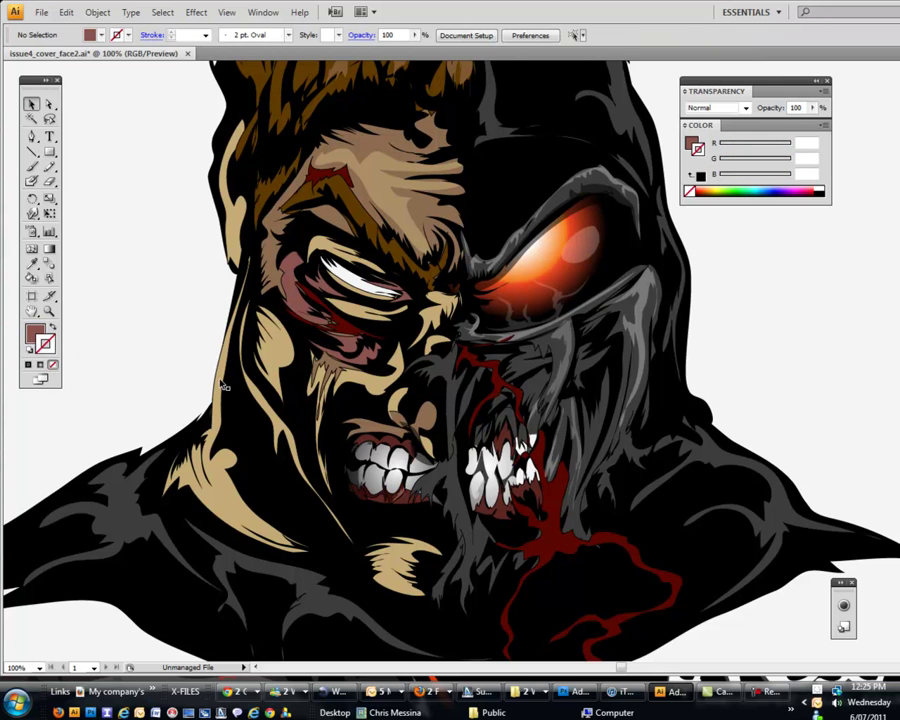
# Draw a highlight about 7 × 8 mm on the upper gum above the front teeth, filled with the same pinkish red without a stroke.
pyautogui.press('n')
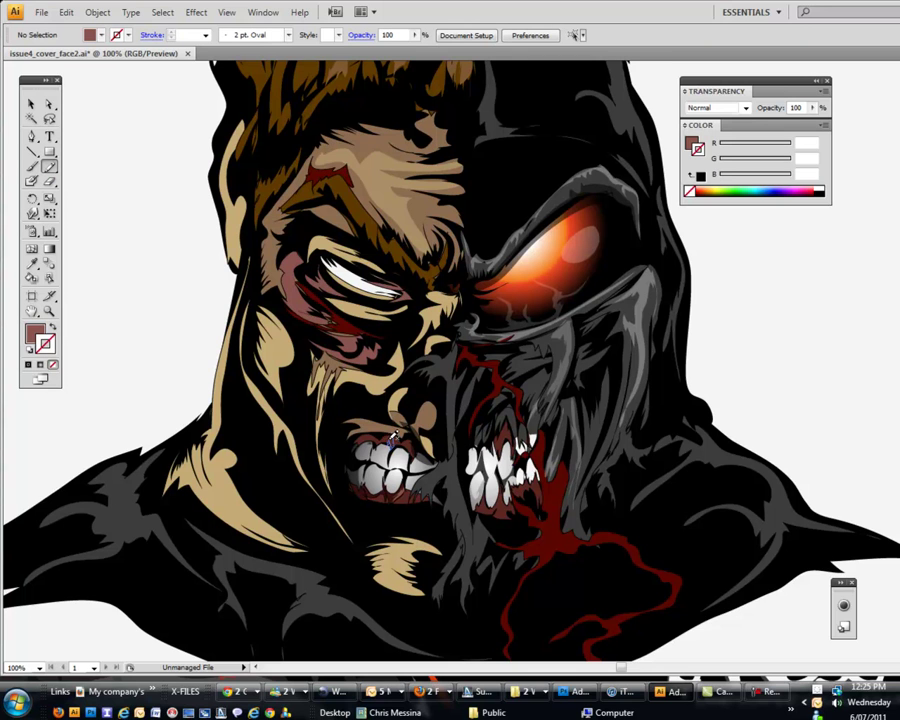
pyautogui.moveTo(384, 433); pyautogui.dragTo(386, 444)
pyautogui.press('i')
pyautogui.click(280, 343)
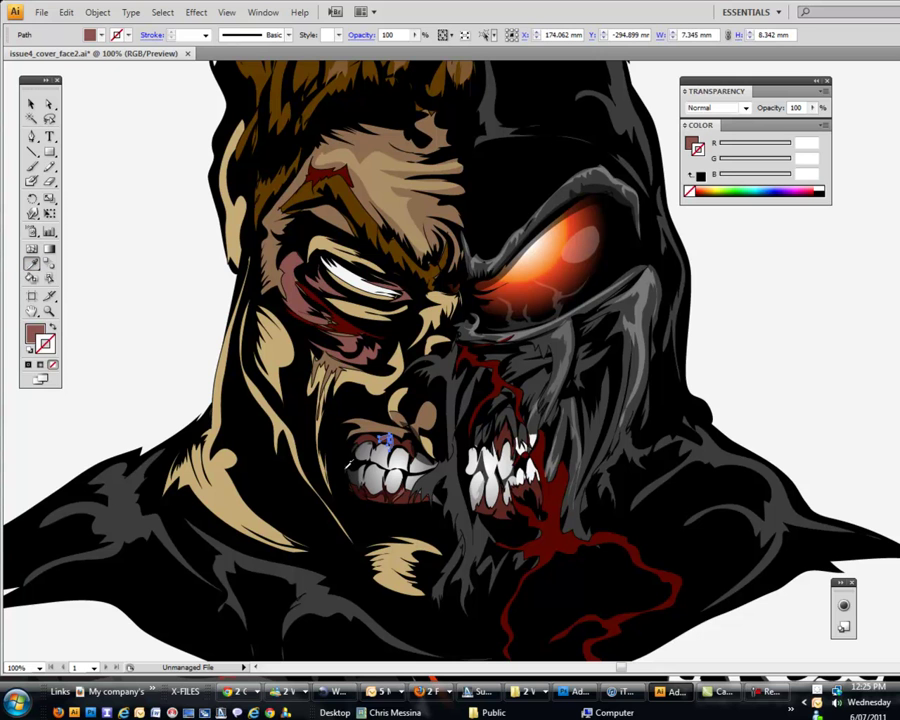
pyautogui.click(31, 104)
pyautogui.click(110, 183)
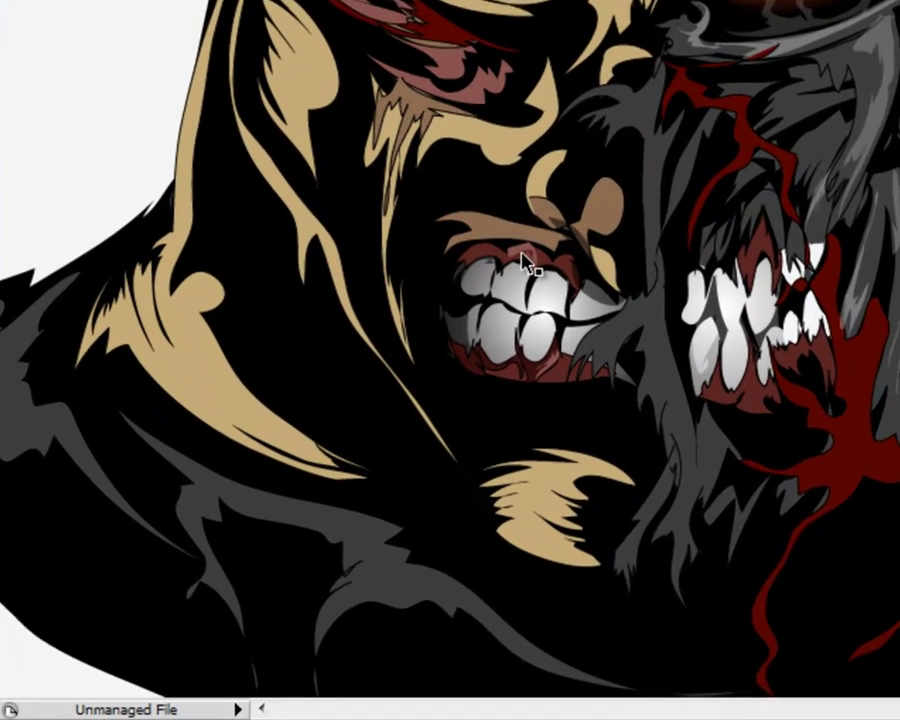
# Draw a thin shadow about 34 × 10 mm along the top edge of the upper gum, filled with sampled black without a stroke.
pyautogui.click(386, 440)
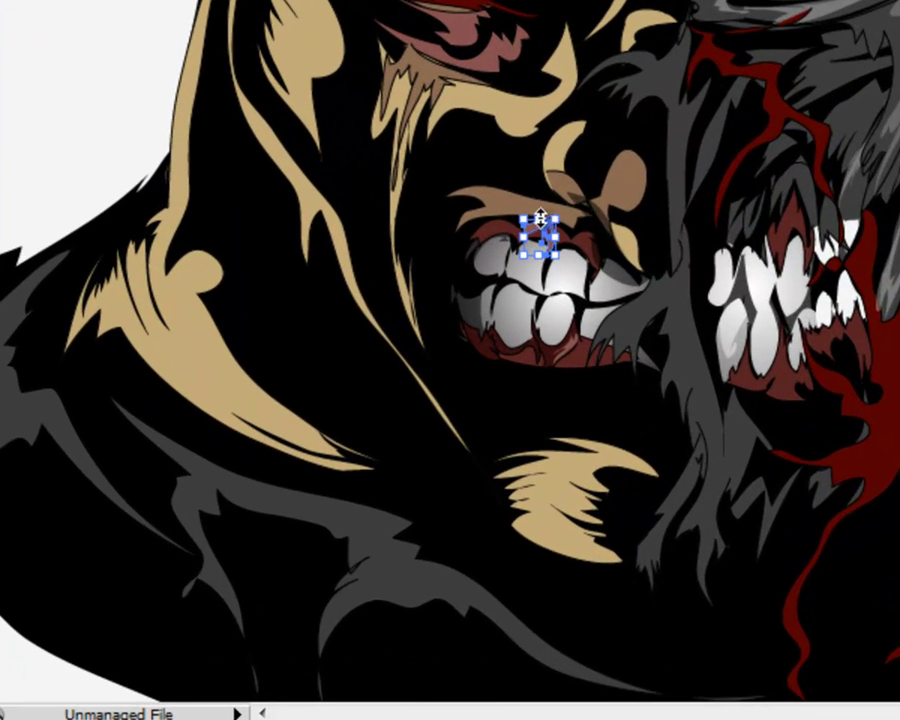
pyautogui.click(65, 75)
pyautogui.moveTo(457, 252)
pyautogui.mouseDown()
pyautogui.moveTo(504, 222)
pyautogui.moveTo(527, 218)
pyautogui.moveTo(567, 240)
pyautogui.moveTo(572, 231)
pyautogui.mouseUp()
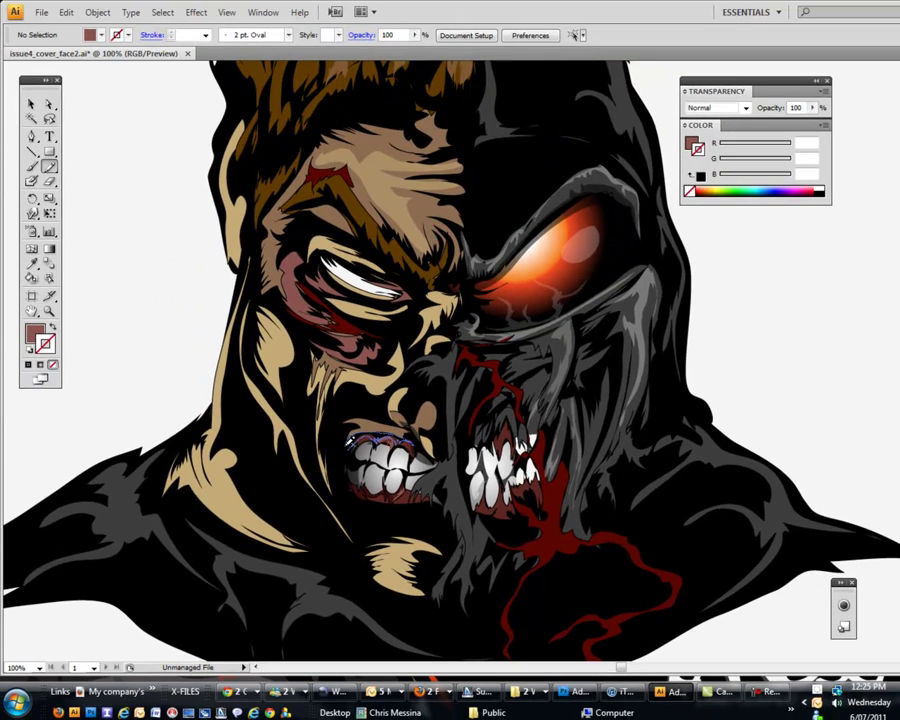
pyautogui.moveTo(348, 441); pyautogui.dragTo(347, 449)
pyautogui.click(32, 265)
pyautogui.click(390, 491)
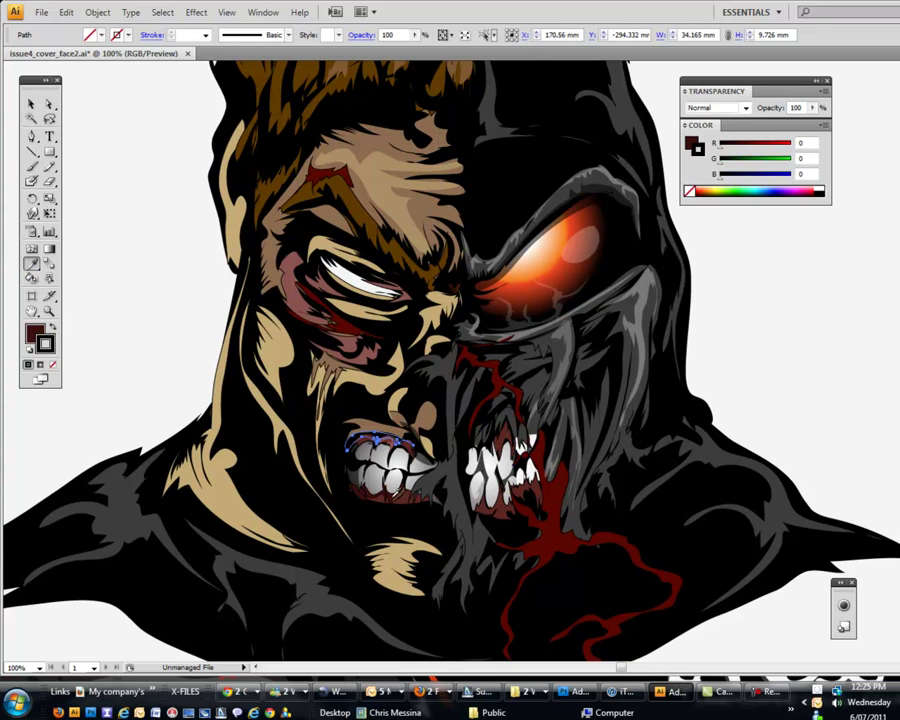
pyautogui.click(350, 468)
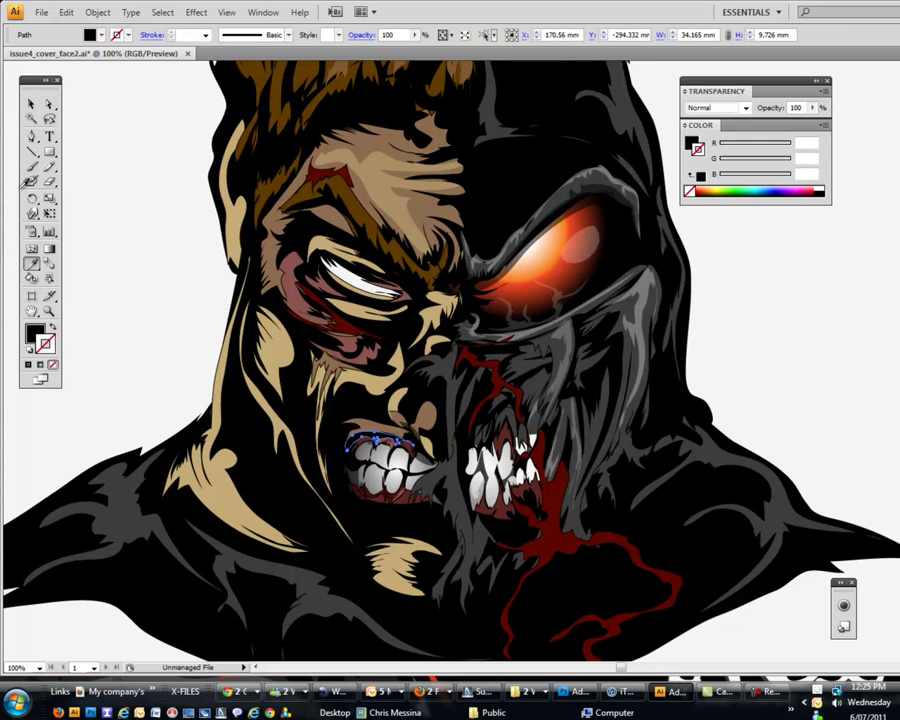
pyautogui.click(32, 105)
pyautogui.click(130, 328)
# Draw a jagged shadow along the inner edge of the unmasked forehead and fill it with sampled black.
pyautogui.moveTo(125, 276); pyautogui.dragTo(113, 300)
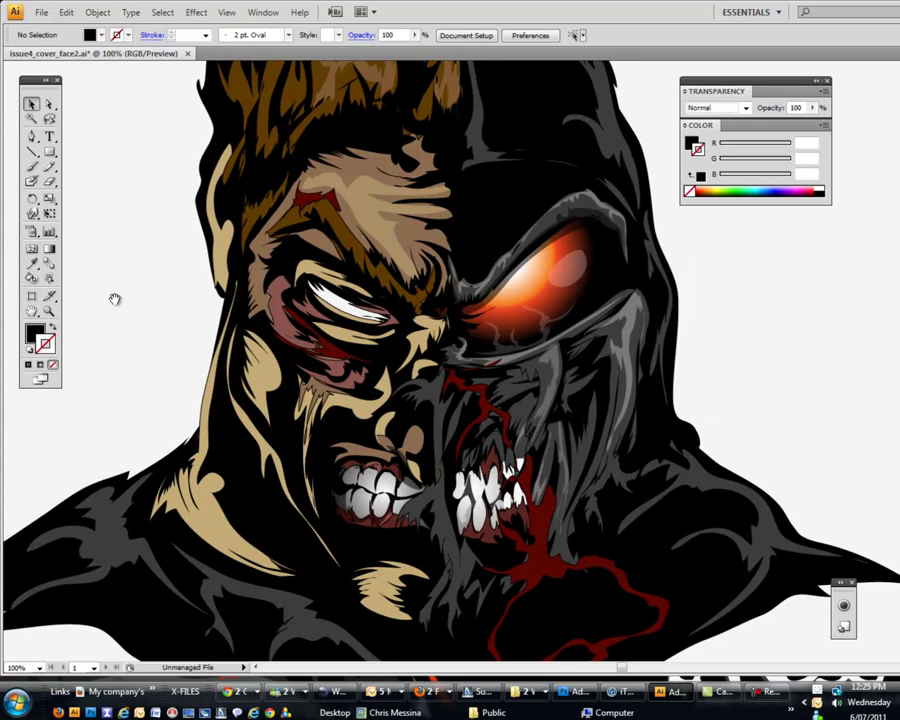
pyautogui.click(52, 169)
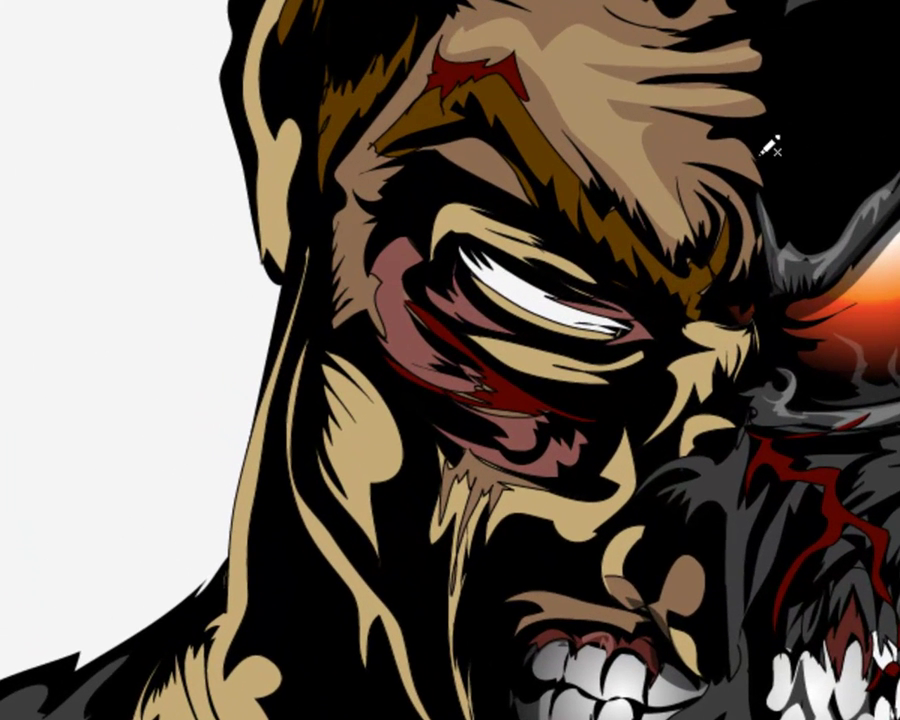
pyautogui.moveTo(765, 152)
pyautogui.mouseDown()
pyautogui.moveTo(666, 127)
pyautogui.moveTo(688, 150)
pyautogui.moveTo(768, 182)
pyautogui.mouseUp()
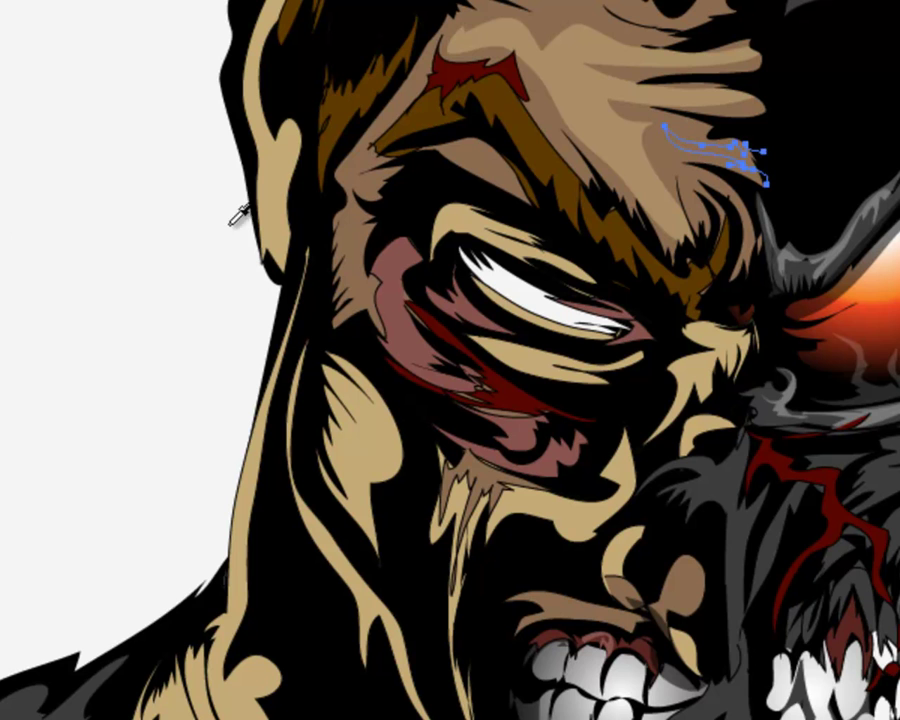
pyautogui.press('i')
pyautogui.click(741, 96)
pyautogui.press('v')
pyautogui.click(81, 112)
# Draw a spiky hair tuft about 33 × 35 mm on top of the masked half of the head, filled with black without a stroke.
pyautogui.moveTo(95, 372); pyautogui.dragTo(85, 215)
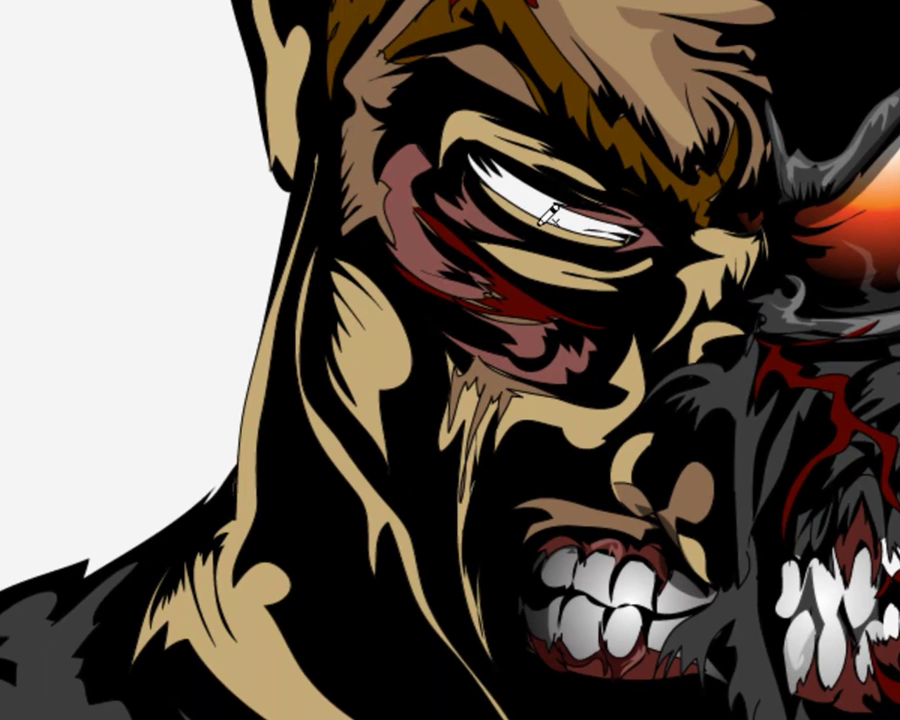
pyautogui.moveTo(481, 122); pyautogui.dragTo(509, 258)
pyautogui.moveTo(516, 468); pyautogui.dragTo(520, 538)
pyautogui.moveTo(599, 127); pyautogui.dragTo(583, 129)
pyautogui.moveTo(353, 201)
pyautogui.mouseDown()
pyautogui.moveTo(347, 122)
pyautogui.moveTo(225, 123)
pyautogui.moveTo(206, 90)
pyautogui.moveTo(180, 150)
pyautogui.moveTo(160, 170)
pyautogui.moveTo(137, 166)
pyautogui.mouseUp()
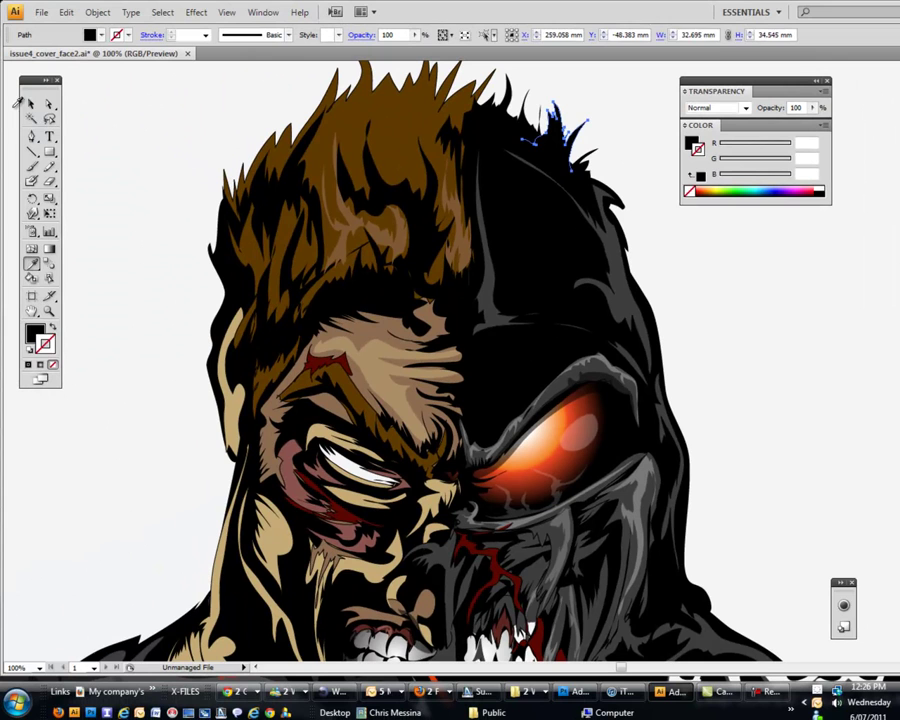
pyautogui.click(31, 105)
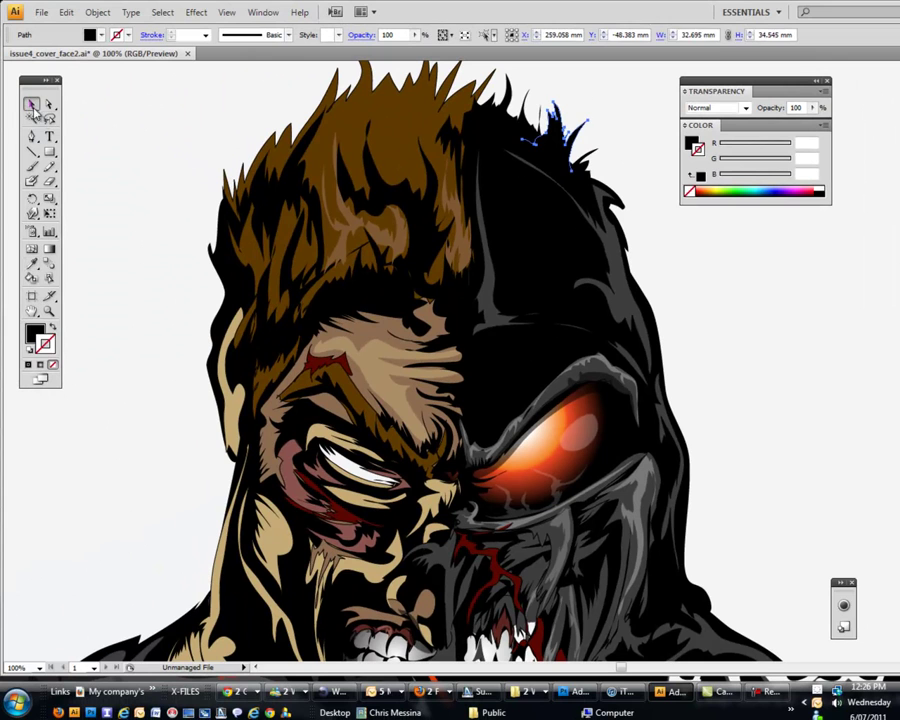
pyautogui.click(88, 130)
# Draw a second spiky hair clump following the top outline of the masked head and fill it with the sampled black.
pyautogui.click(52, 168)
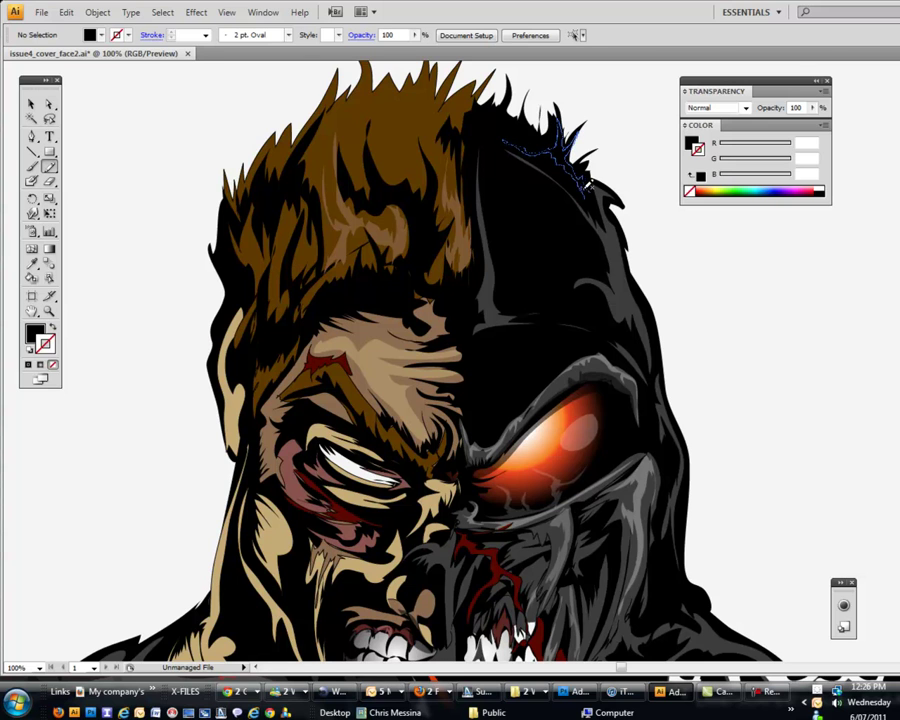
pyautogui.moveTo(590, 185); pyautogui.dragTo(588, 192)
pyautogui.click(31, 263)
pyautogui.click(31, 104)
pyautogui.click(95, 132)
# Draw a highlight about 19 × 55 mm down the mask edge between the two mouths, filled white without a stroke at 17% opacity.
pyautogui.click(50, 167)
pyautogui.moveTo(304, 230); pyautogui.dragTo(312, 235)
pyautogui.scroll(-5, 310, 230)
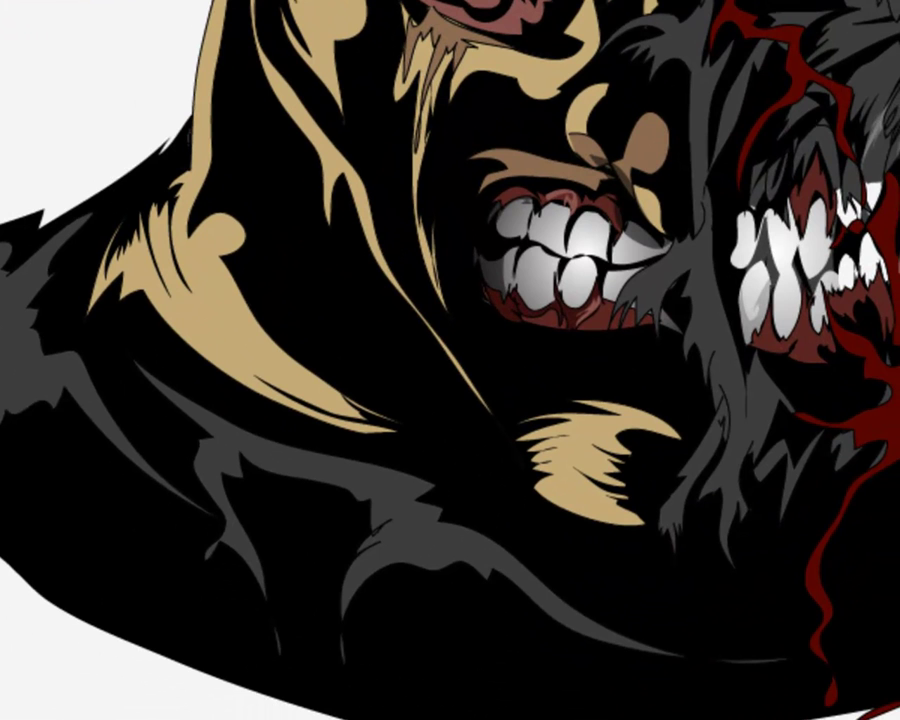
pyautogui.moveTo(712, 235)
pyautogui.mouseDown()
pyautogui.moveTo(712, 288)
pyautogui.moveTo(751, 396)
pyautogui.moveTo(736, 460)
pyautogui.moveTo(739, 445)
pyautogui.mouseUp()
pyautogui.moveTo(180, 462)
pyautogui.mouseDown()
pyautogui.moveTo(175, 401)
pyautogui.moveTo(166, 386)
pyautogui.moveTo(158, 393)
pyautogui.moveTo(154, 343)
pyautogui.moveTo(141, 345)
pyautogui.moveTo(124, 377)
pyautogui.moveTo(142, 324)
pyautogui.moveTo(137, 281)
pyautogui.moveTo(110, 295)
pyautogui.moveTo(116, 281)
pyautogui.moveTo(101, 282)
pyautogui.moveTo(145, 260)
pyautogui.mouseUp()
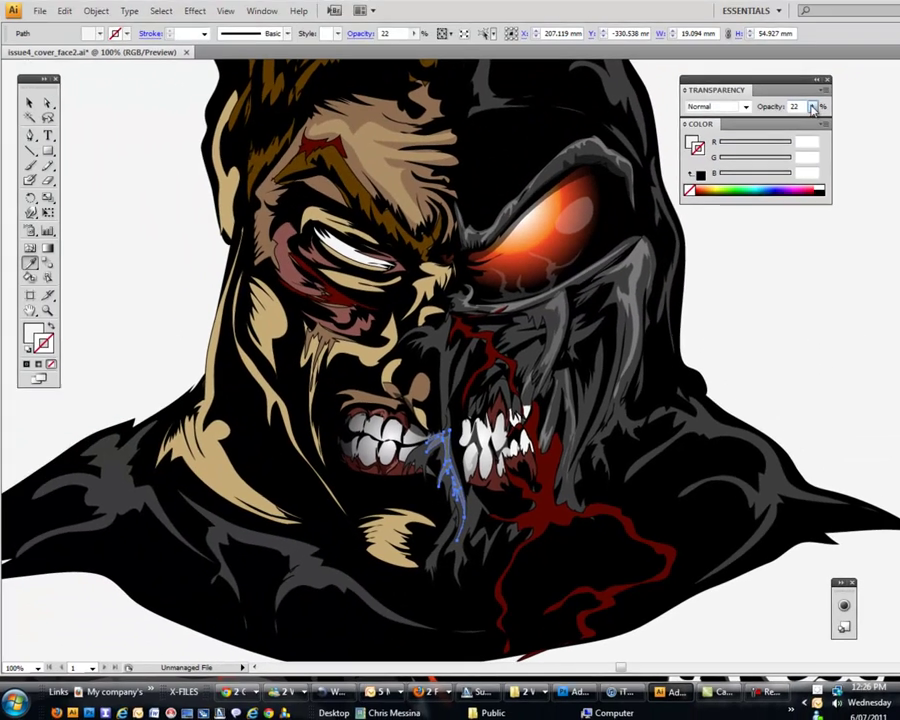
pyautogui.click(812, 108)
pyautogui.moveTo(758, 123); pyautogui.dragTo(752, 124)
pyautogui.press('v')
pyautogui.click(143, 257)
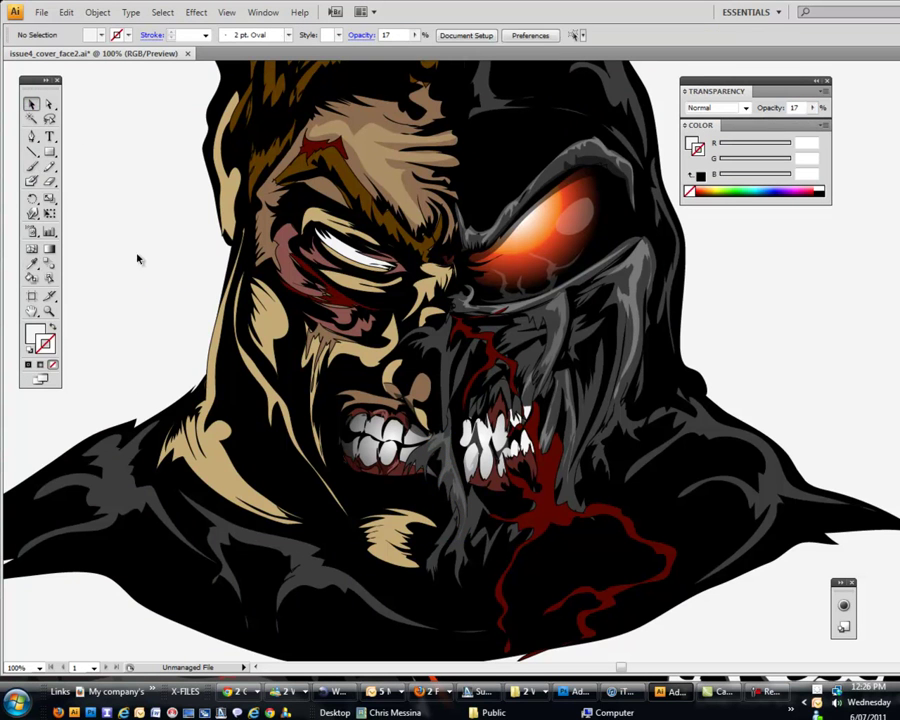
# Draw two lower gum shadows about 9 × 14 mm and 6 × 8 mm beneath the masked-side teeth, both filled with sampled dark red.
pyautogui.click(49, 166)
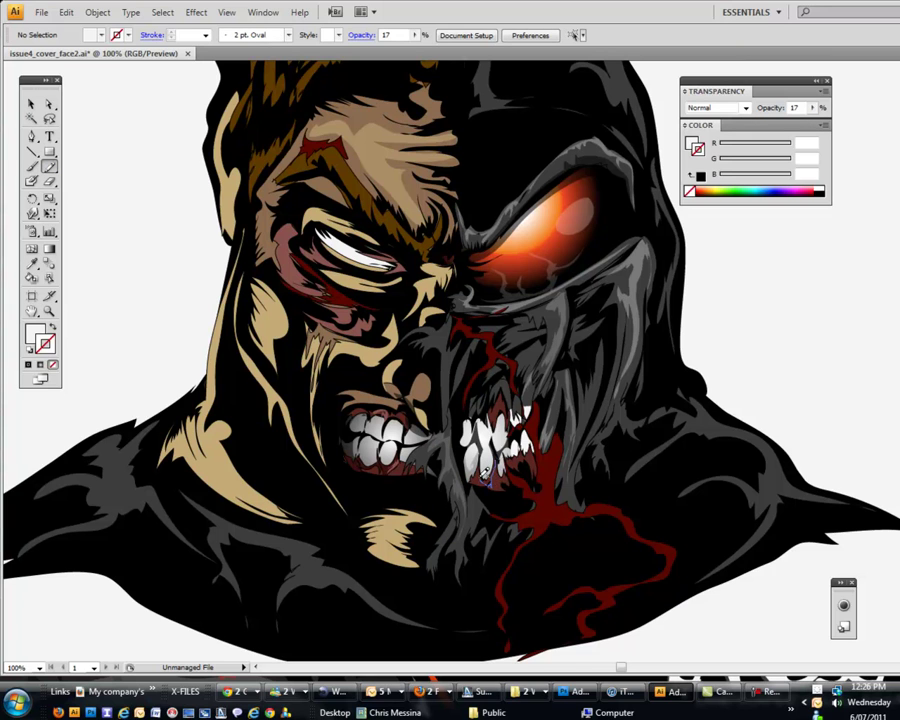
pyautogui.moveTo(496, 465); pyautogui.dragTo(493, 461)
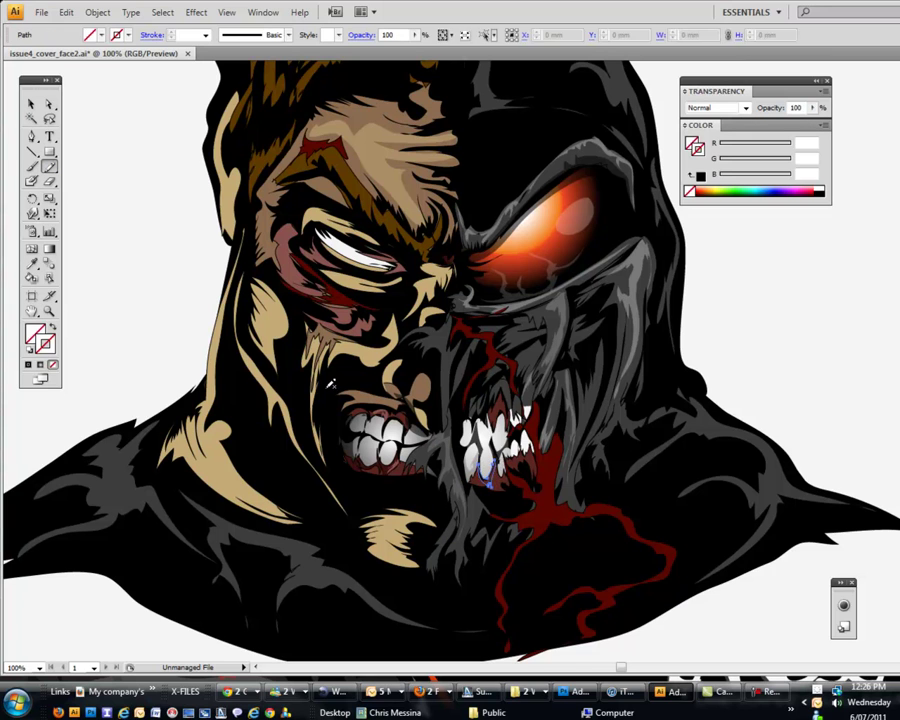
pyautogui.click(30, 254)
pyautogui.click(30, 263)
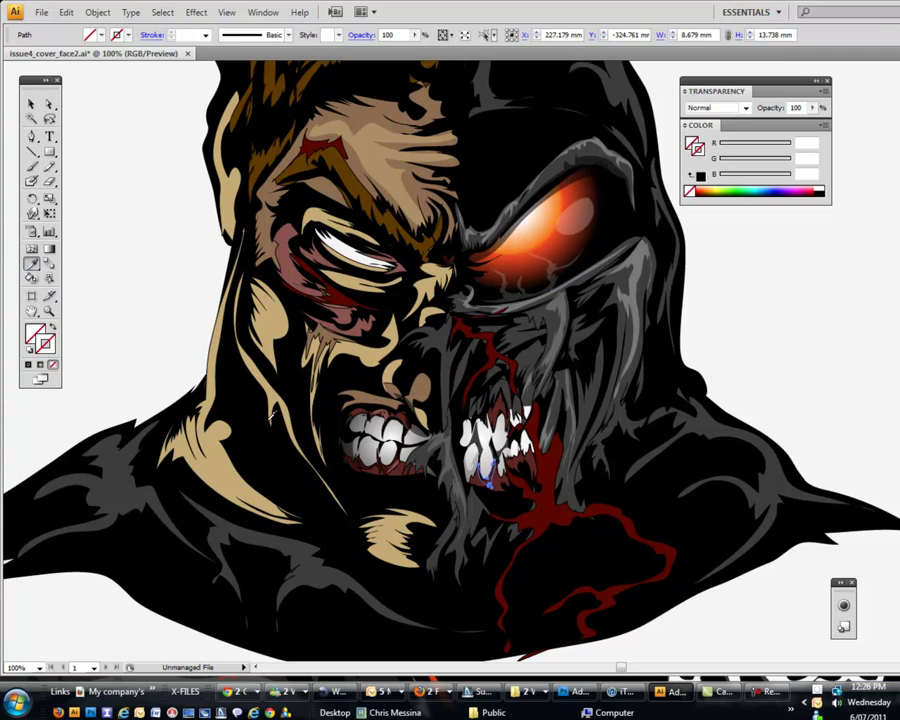
pyautogui.click(276, 326)
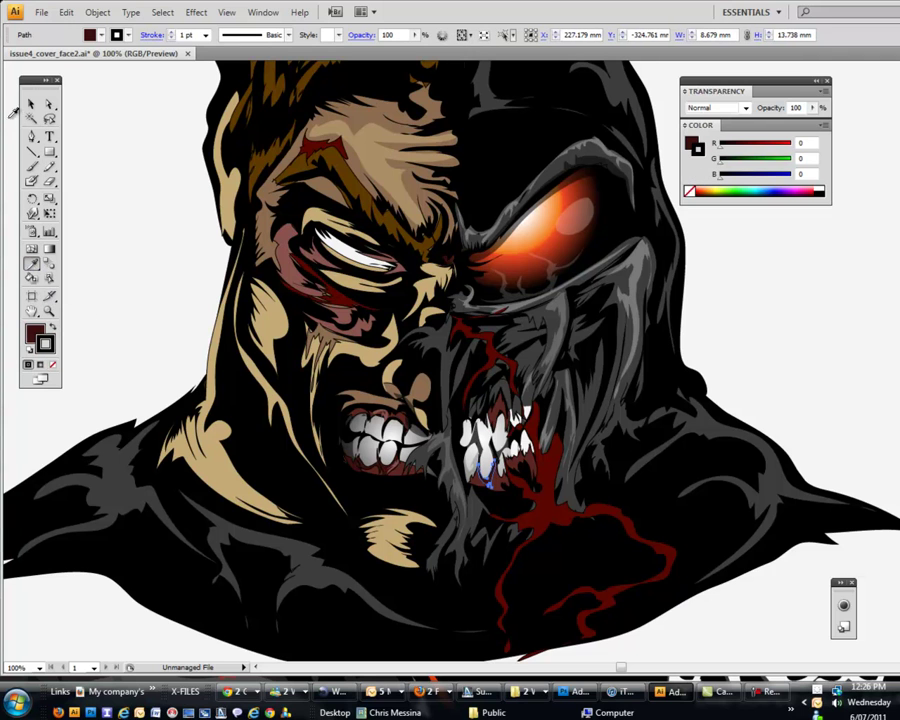
pyautogui.click(49, 170)
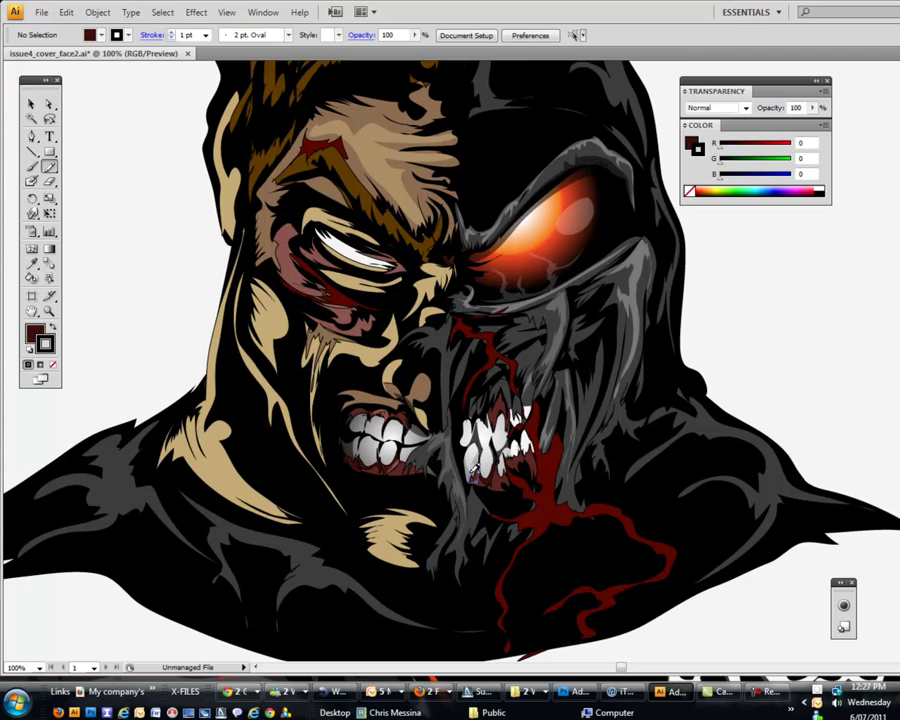
pyautogui.moveTo(480, 462); pyautogui.dragTo(471, 480)
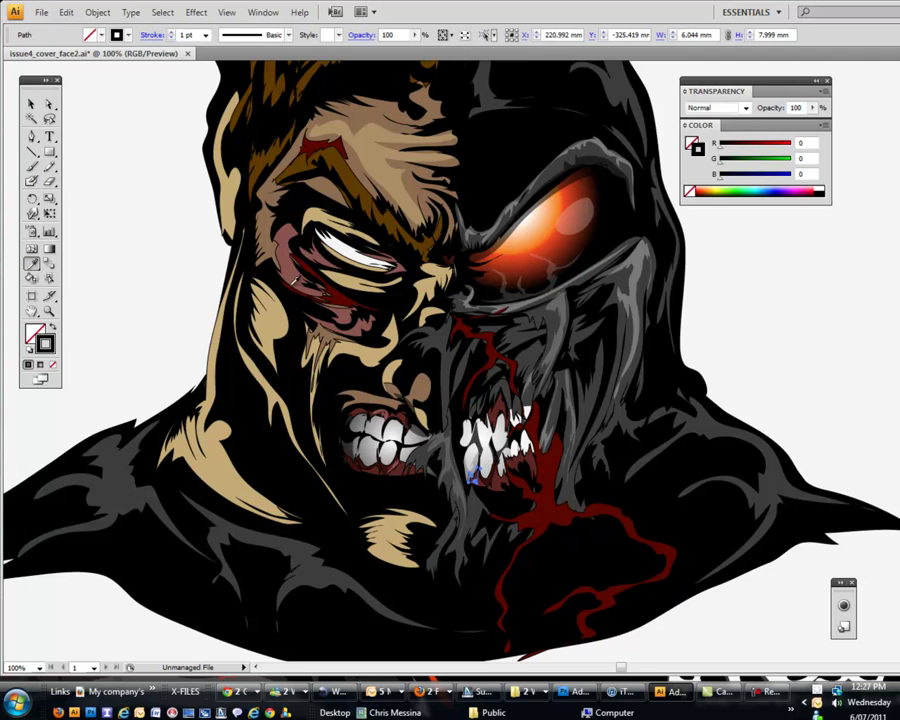
pyautogui.click(270, 335)
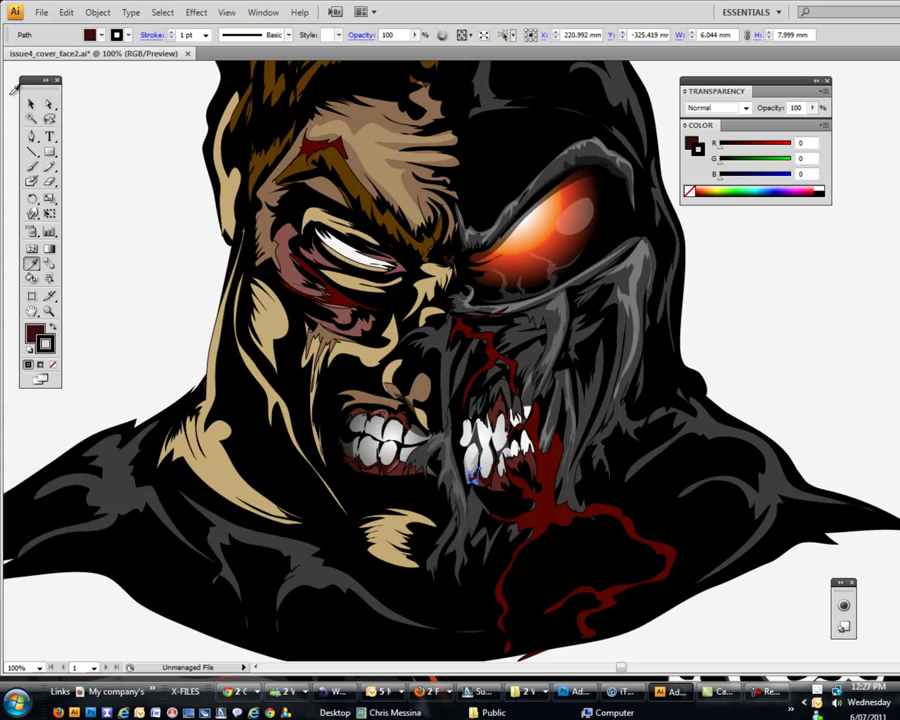
# Draw a shadow about 9 × 19 mm between the masked-side teeth, filled with sampled black without a stroke at 30% opacity.
pyautogui.click(49, 170)
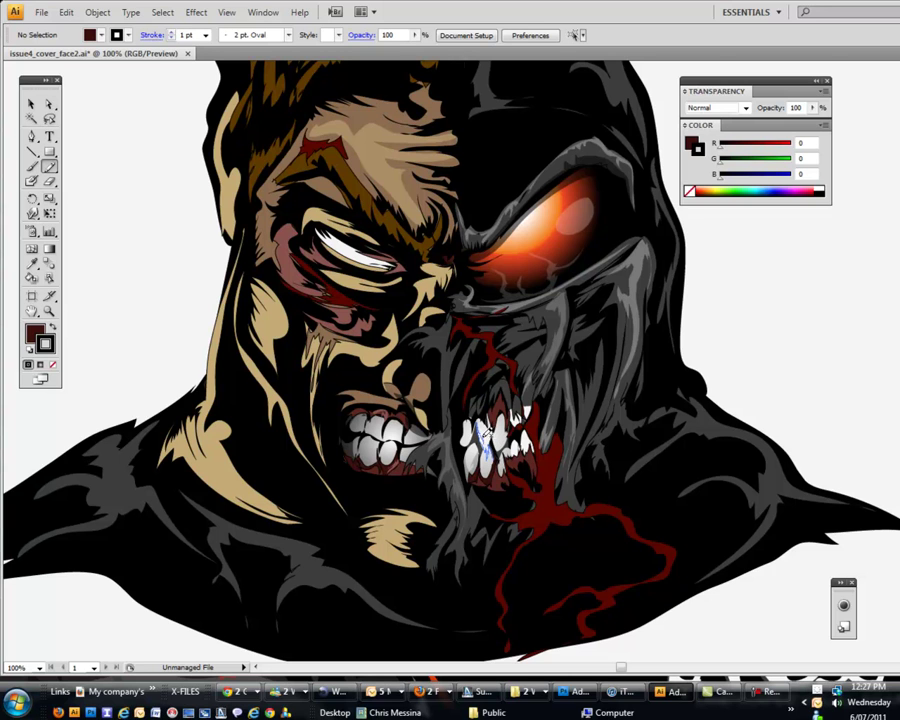
pyautogui.moveTo(487, 440); pyautogui.dragTo(479, 424)
pyautogui.click(32, 264)
pyautogui.click(267, 449)
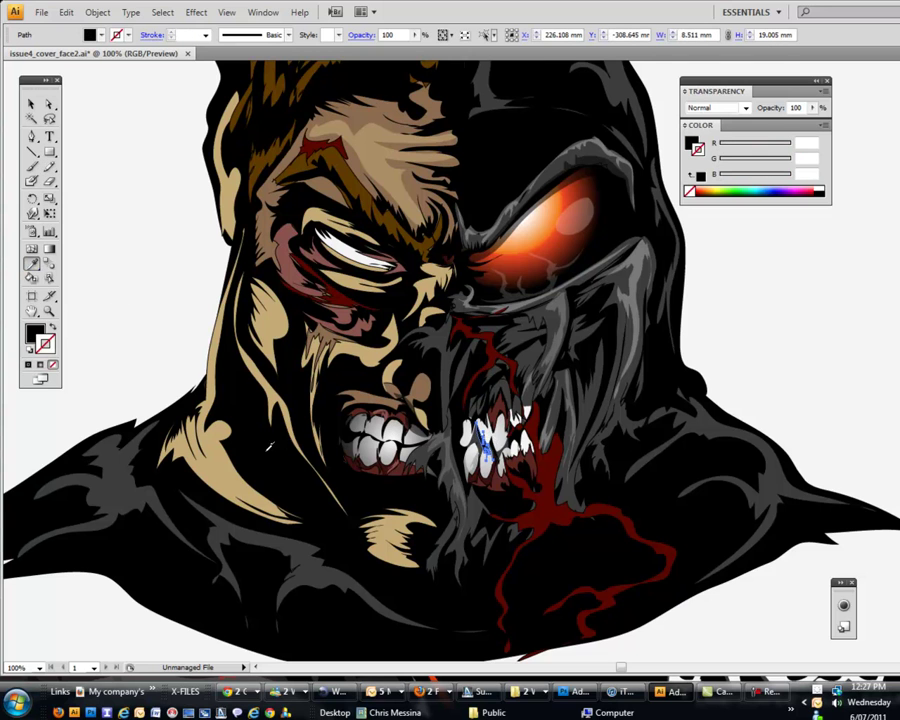
pyautogui.click(815, 108)
pyautogui.moveTo(787, 125); pyautogui.dragTo(759, 127)
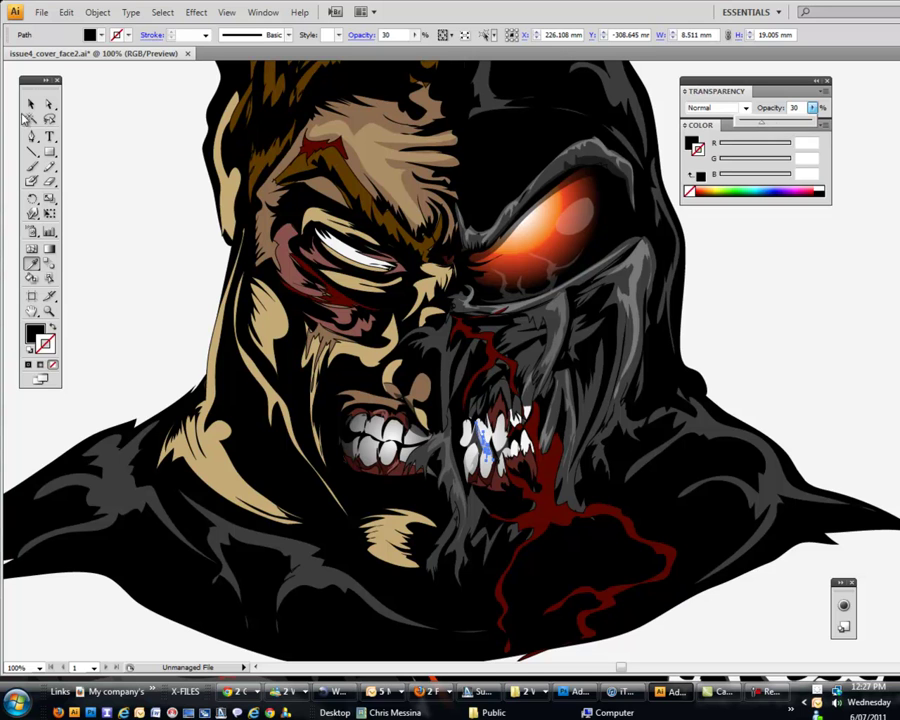
pyautogui.click(31, 103)
pyautogui.click(123, 226)
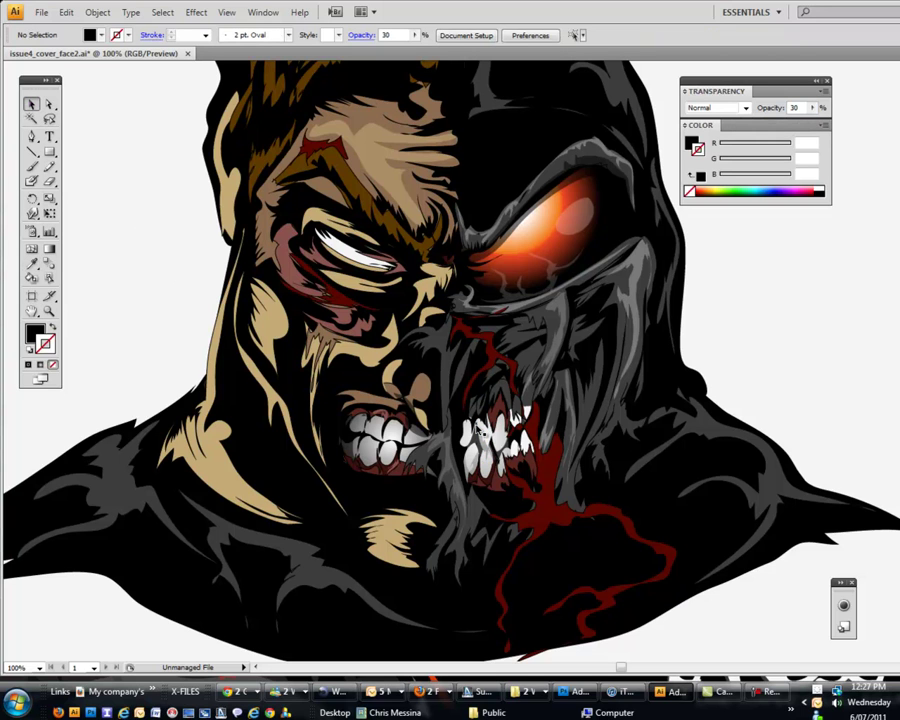
# Draw another small shadow where the masked-side upper and lower teeth meet and fill it with a sampled colour.
pyautogui.click(49, 166)
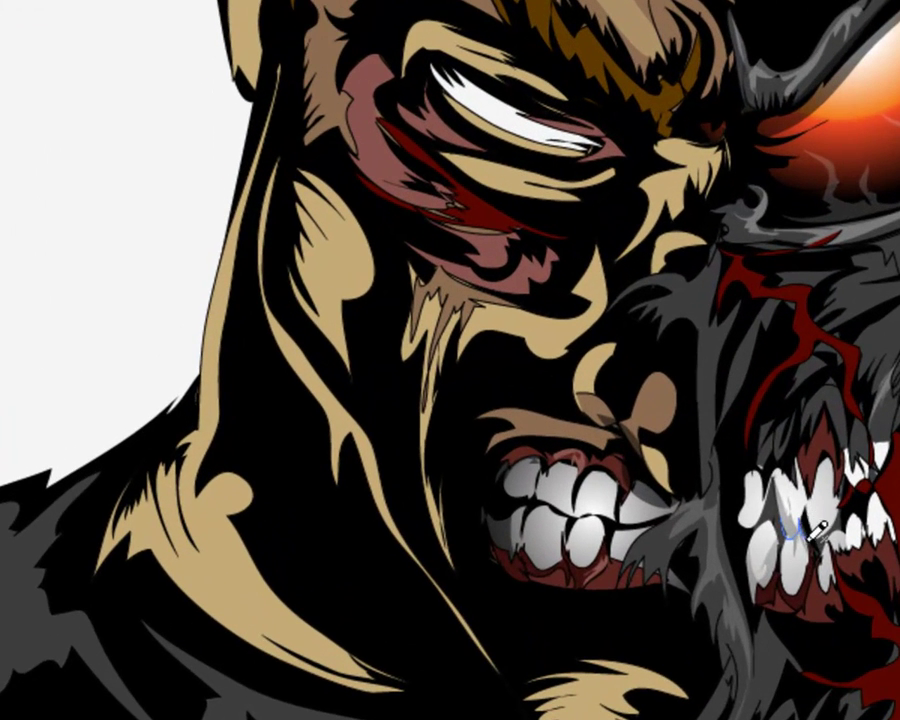
pyautogui.moveTo(809, 541)
pyautogui.mouseDown()
pyautogui.moveTo(789, 564)
pyautogui.moveTo(780, 517)
pyautogui.mouseUp()
pyautogui.press('i')
pyautogui.click(247, 461)
pyautogui.press('v')
pyautogui.click(25, 1)
# Draw a gum shape about 14 × 15 mm above the masked-side upper teeth and fill it with sampled brownish red.
pyautogui.moveTo(803, 457)
pyautogui.mouseDown()
pyautogui.moveTo(826, 489)
pyautogui.moveTo(803, 472)
pyautogui.moveTo(783, 473)
pyautogui.moveTo(789, 501)
pyautogui.moveTo(763, 467)
pyautogui.moveTo(769, 457)
pyautogui.moveTo(789, 467)
pyautogui.moveTo(818, 440)
pyautogui.mouseUp()
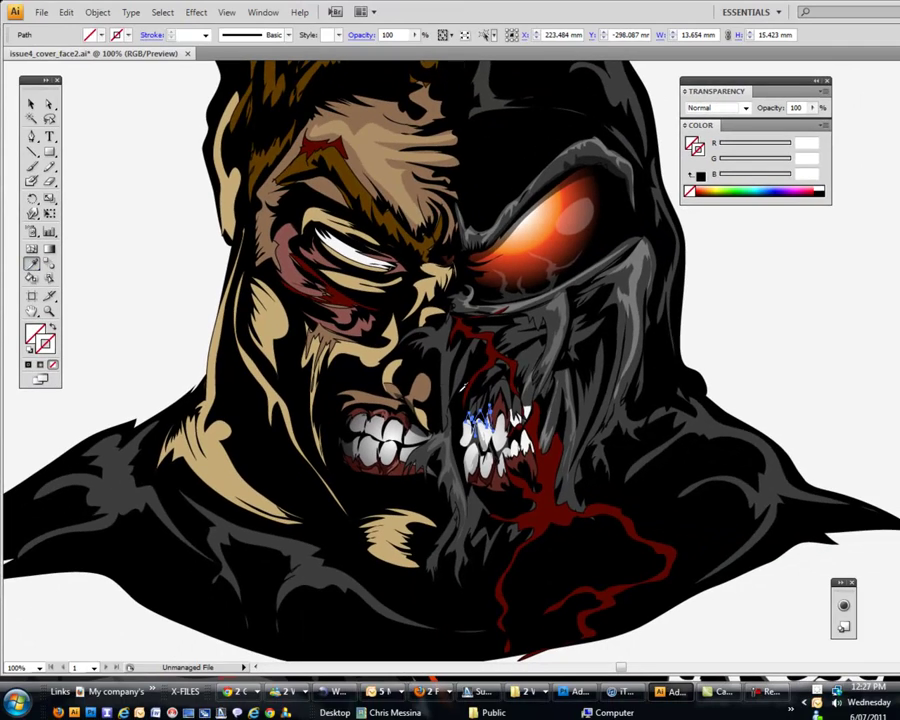
pyautogui.click(336, 276)
pyautogui.click(27, 104)
pyautogui.click(75, 160)
# Draw a small shadow about 6 × 12 mm on the masked-side upper gum, filled with sampled black without a stroke.
pyautogui.click(50, 167)
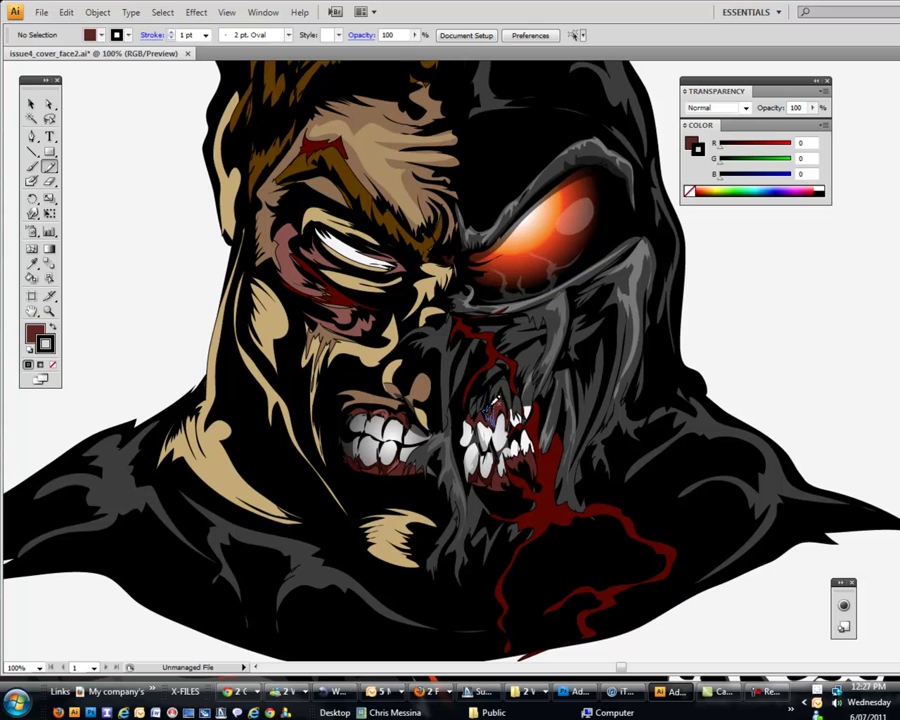
pyautogui.moveTo(486, 414); pyautogui.dragTo(493, 405)
pyautogui.click(32, 249)
pyautogui.click(32, 265)
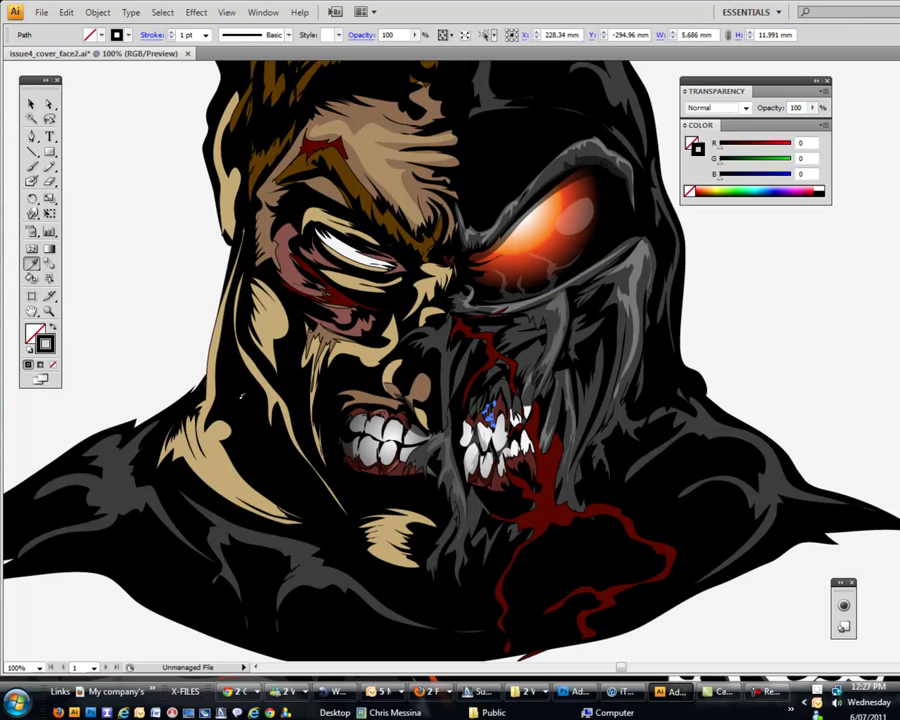
pyautogui.click(228, 396)
pyautogui.click(31, 104)
pyautogui.click(98, 186)
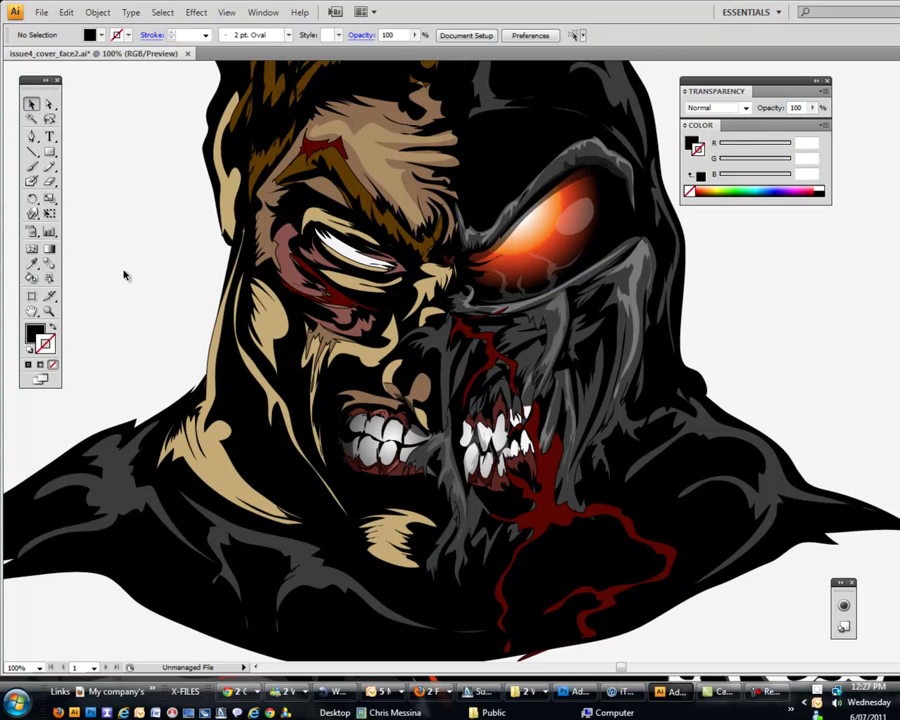
# Draw a jagged shadow about 22 × 21 mm along the bottom of the masked-side lower gum and fill it with sampled black.
pyautogui.click(48, 168)
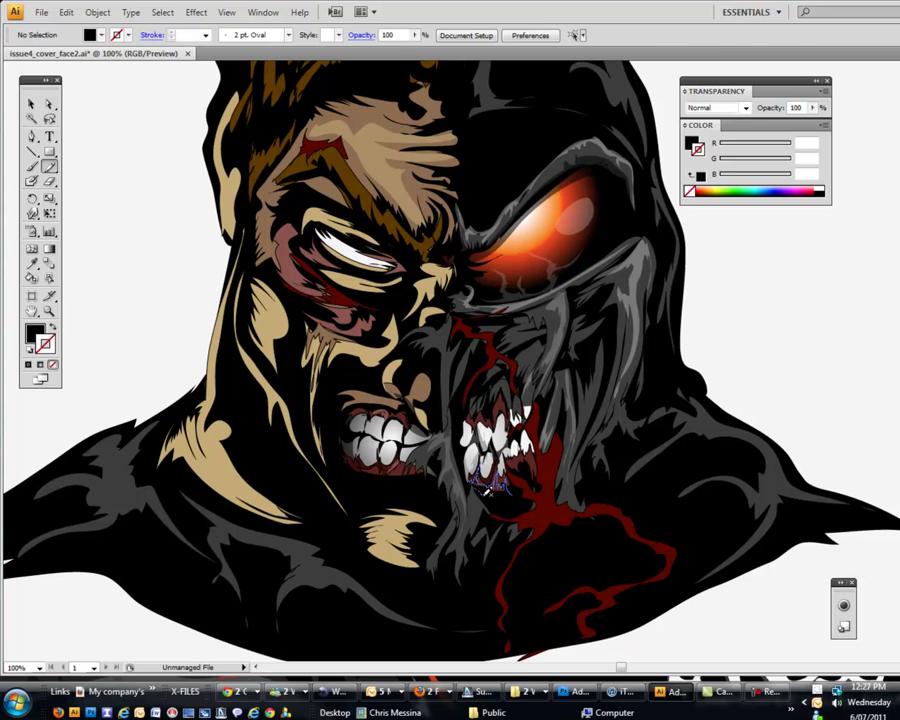
pyautogui.moveTo(483, 491); pyautogui.dragTo(470, 481)
pyautogui.click(33, 264)
pyautogui.click(240, 416)
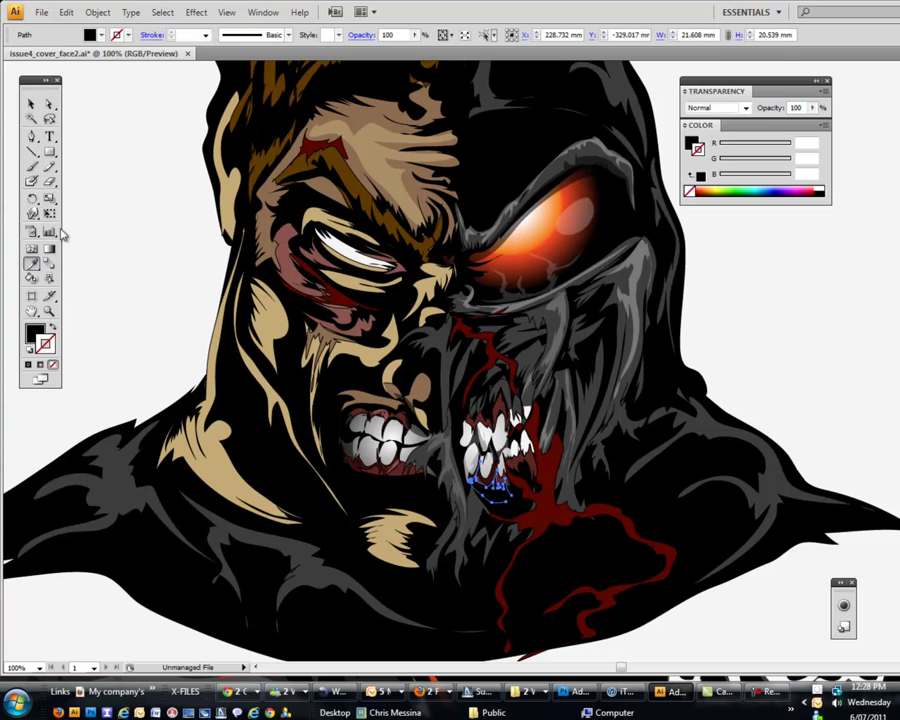
pyautogui.click(31, 104)
pyautogui.click(64, 185)
# Draw a shape about 9 × 14 mm on the masked-side lower gum between the teeth and fill it with a sampled colour.
pyautogui.click(50, 167)
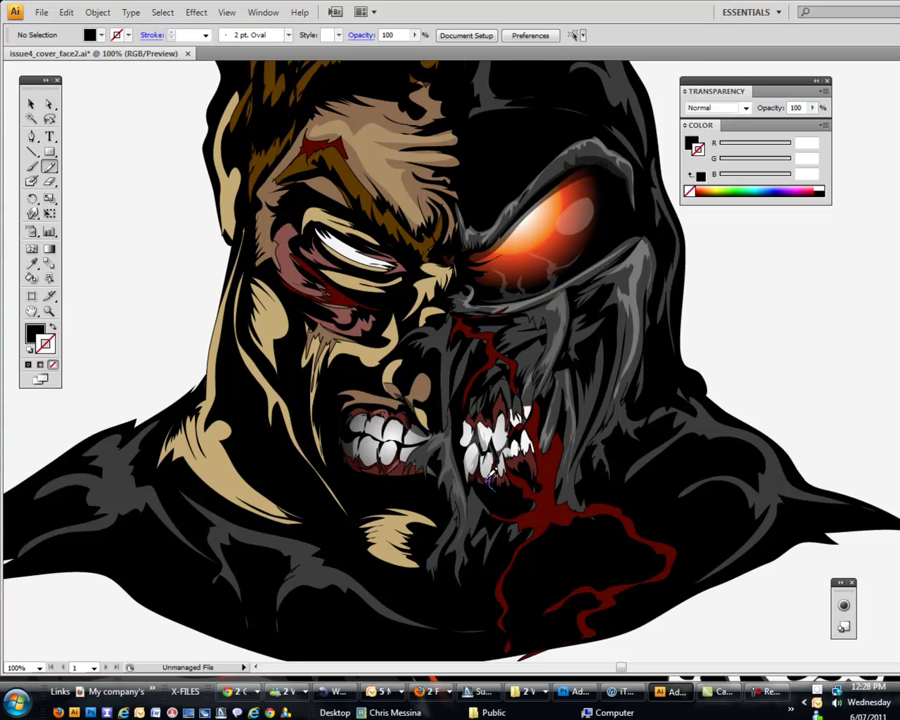
pyautogui.moveTo(484, 471); pyautogui.dragTo(489, 487)
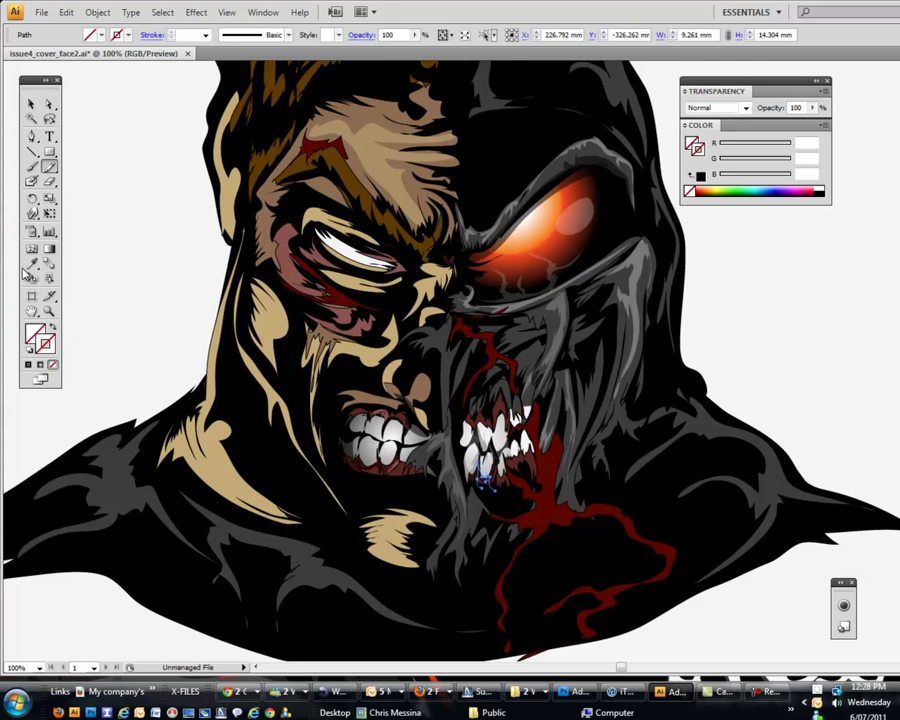
pyautogui.click(33, 264)
pyautogui.click(266, 466)
pyautogui.click(59, 15)
pyautogui.moveTo(256, 340); pyautogui.dragTo(290, 384)
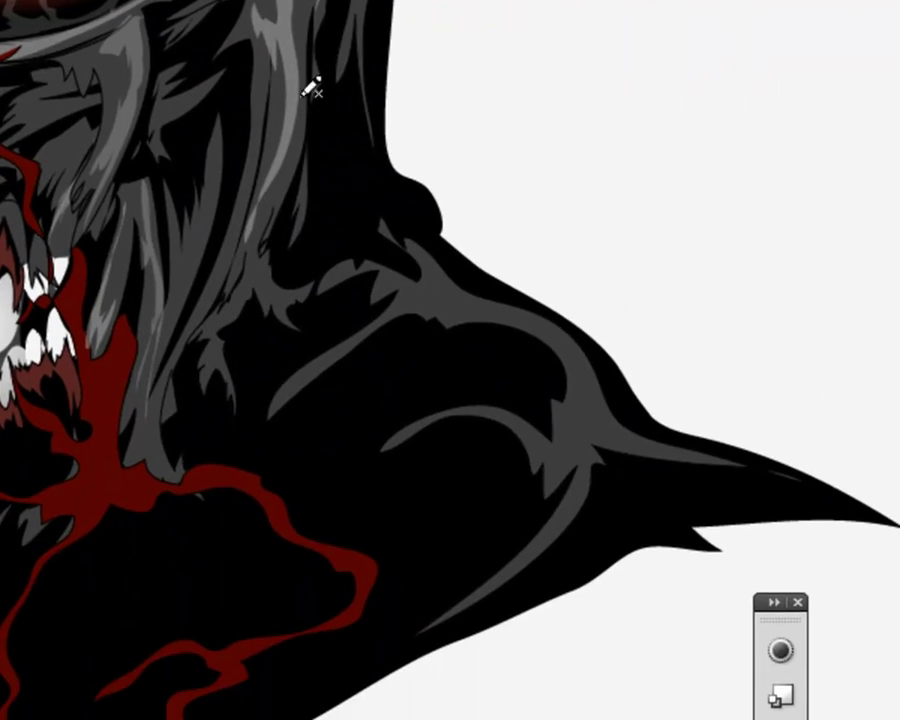
# Draw a jagged dark grey fold about 20 × 25 mm on the masked side, between the outer cheek and the neck edge.
pyautogui.moveTo(302, 96)
pyautogui.mouseDown()
pyautogui.moveTo(338, 145)
pyautogui.moveTo(379, 157)
pyautogui.moveTo(344, 162)
pyautogui.moveTo(354, 186)
pyautogui.moveTo(378, 198)
pyautogui.moveTo(340, 177)
pyautogui.moveTo(329, 150)
pyautogui.moveTo(288, 169)
pyautogui.mouseUp()
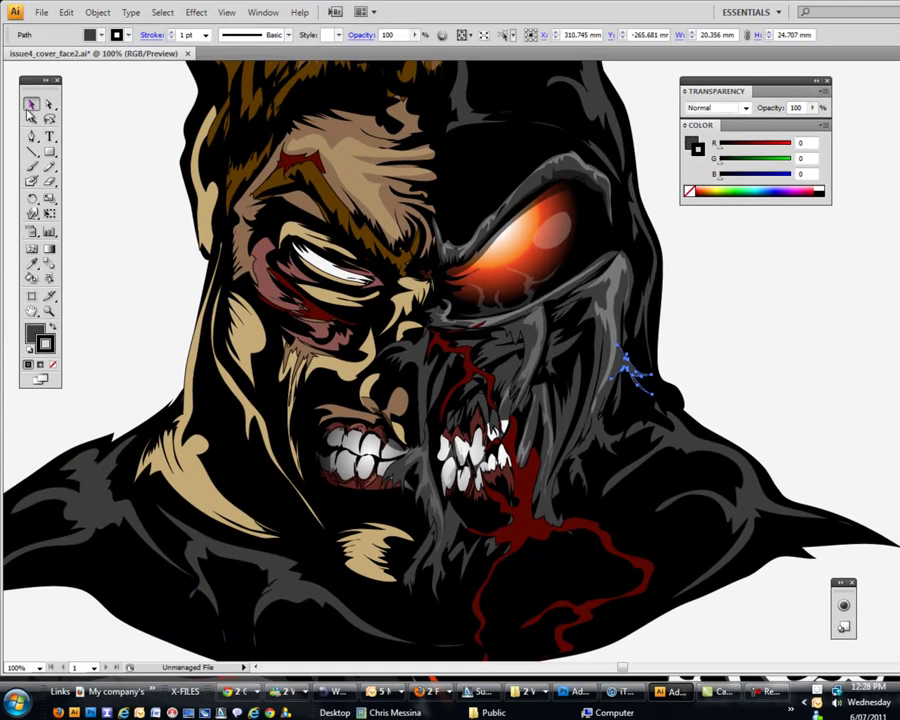
pyautogui.click(30, 109)
pyautogui.click(437, 246)
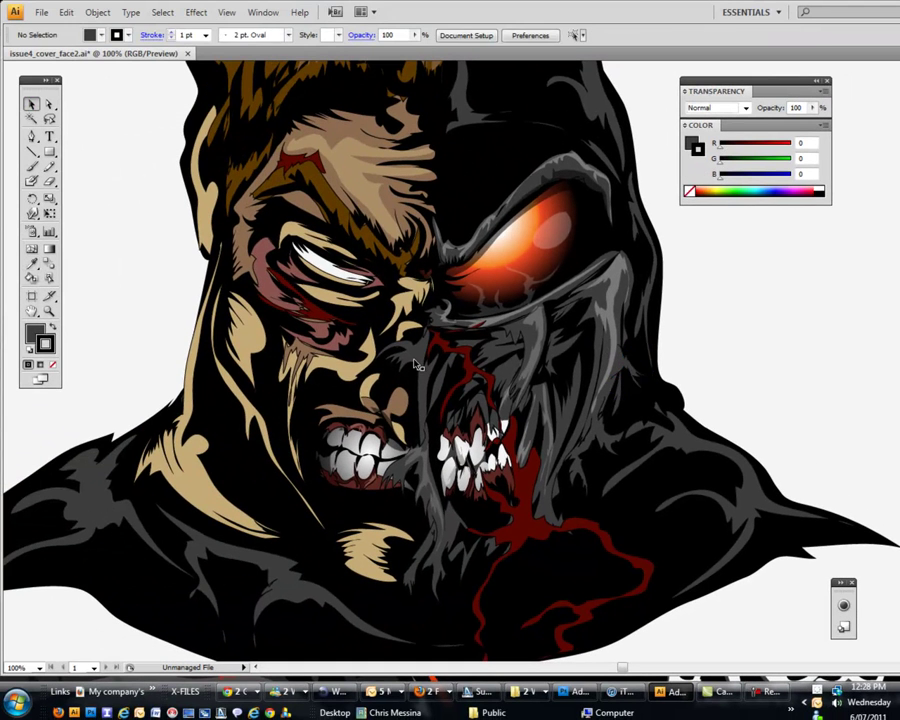
pyautogui.moveTo(626, 368); pyautogui.dragTo(631, 373)
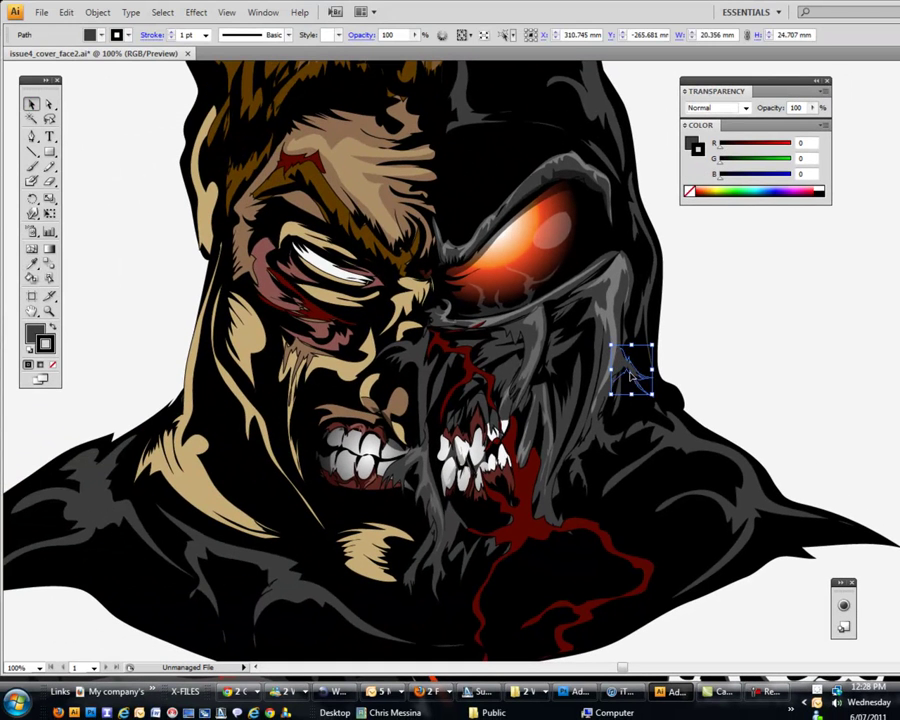
pyautogui.click(769, 367)
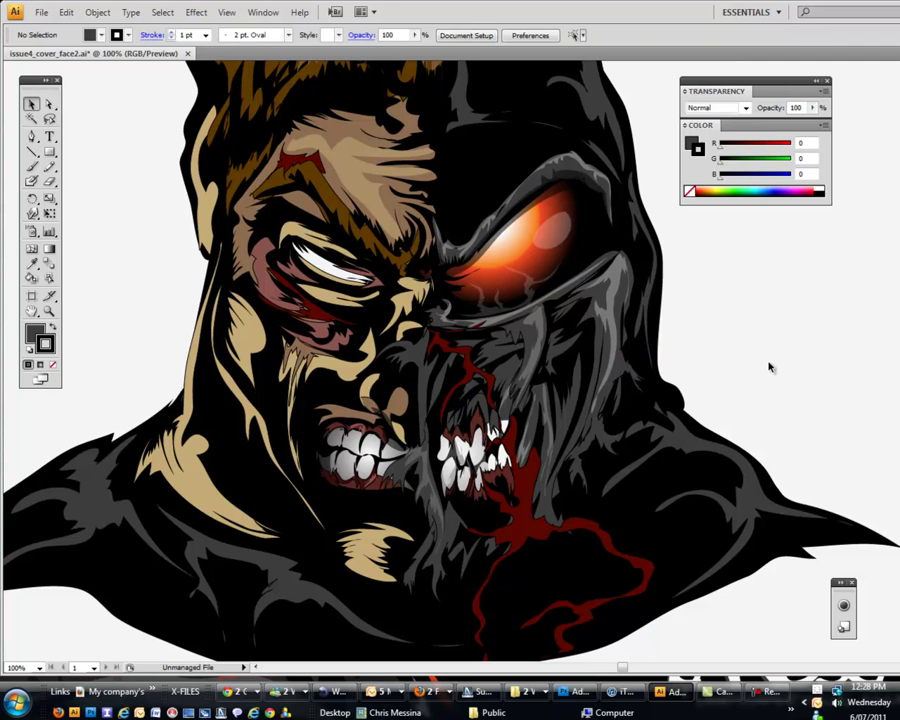
# Draw a small highlight on the masked-side lower gum beside the blood, filled with muted reddish brown without a stroke.
pyautogui.press('n')
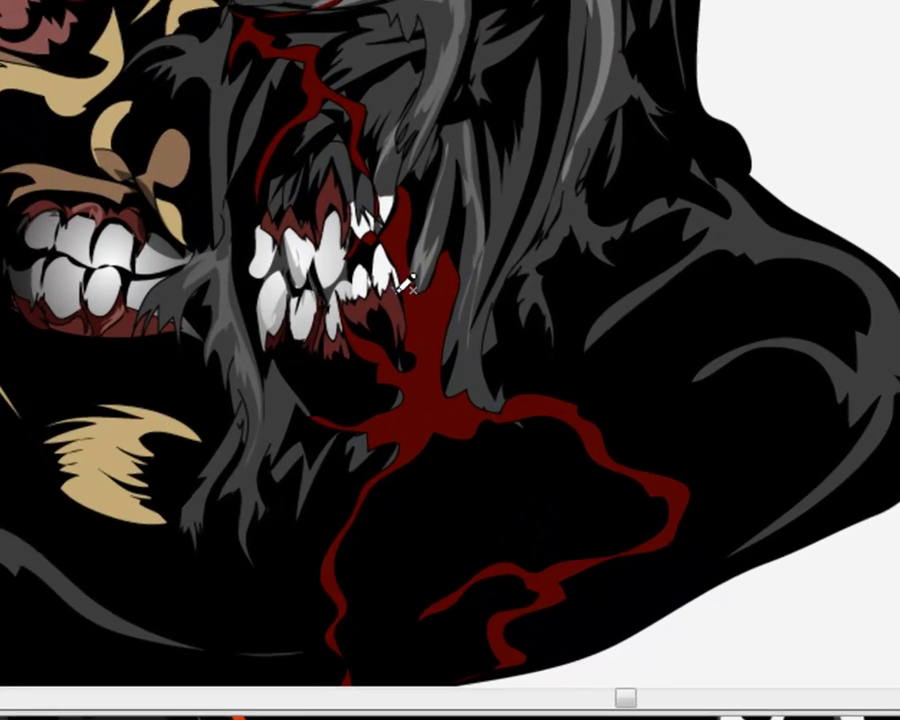
pyautogui.moveTo(510, 465); pyautogui.dragTo(515, 483)
pyautogui.moveTo(402, 281)
pyautogui.mouseDown()
pyautogui.moveTo(396, 291)
pyautogui.moveTo(381, 281)
pyautogui.moveTo(388, 273)
pyautogui.moveTo(388, 284)
pyautogui.mouseUp()
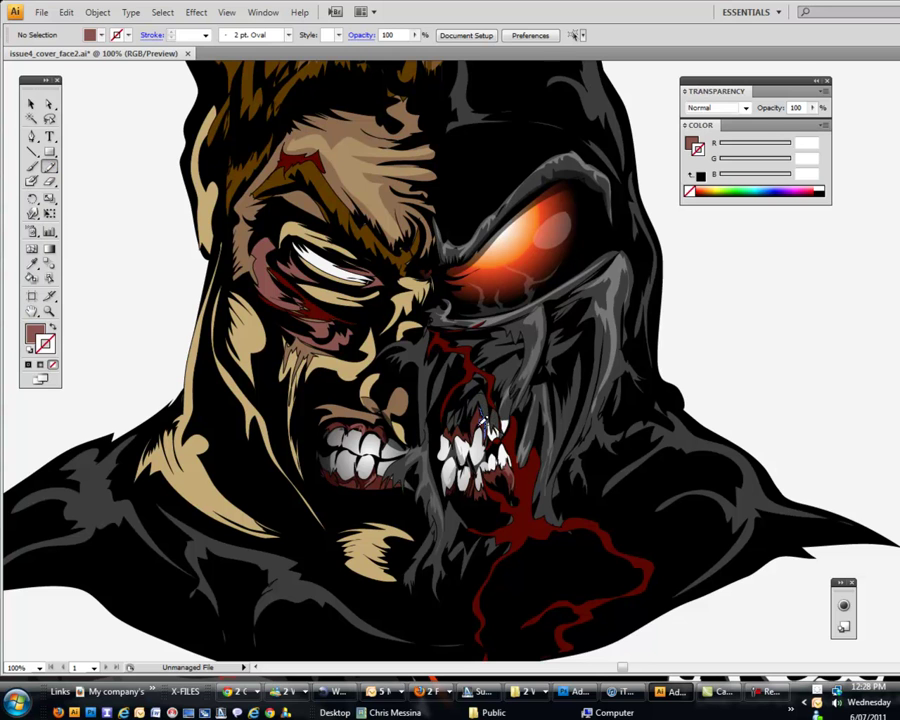
# Draw a highlight about 6 × 15 mm on the masked-side upper gum and fill it with the reddish brown sampled from the lower gum highlight.
pyautogui.moveTo(481, 414); pyautogui.dragTo(480, 409)
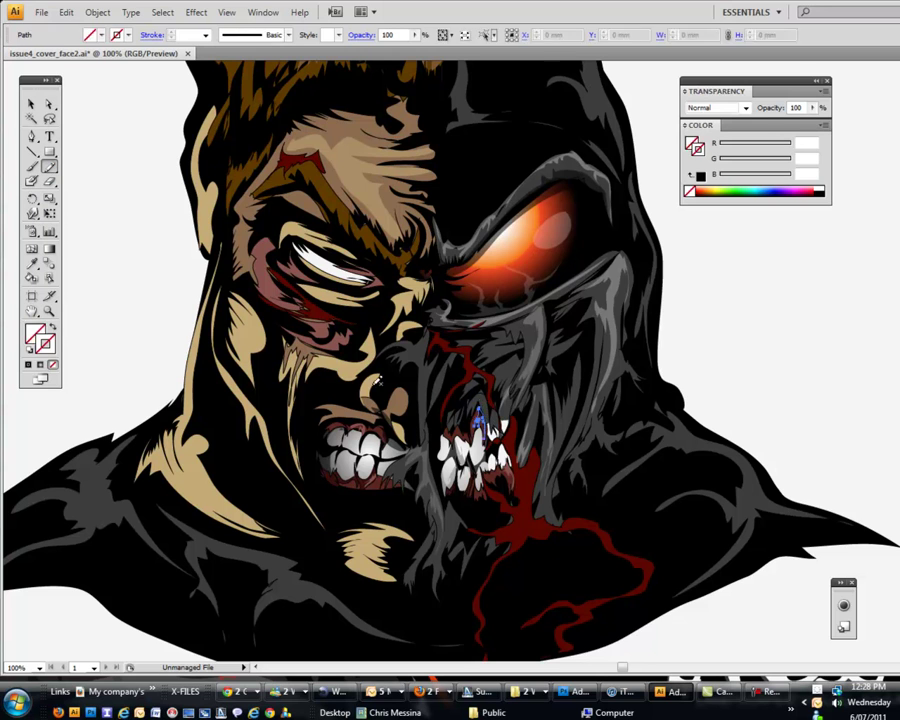
pyautogui.click(35, 265)
pyautogui.click(508, 469)
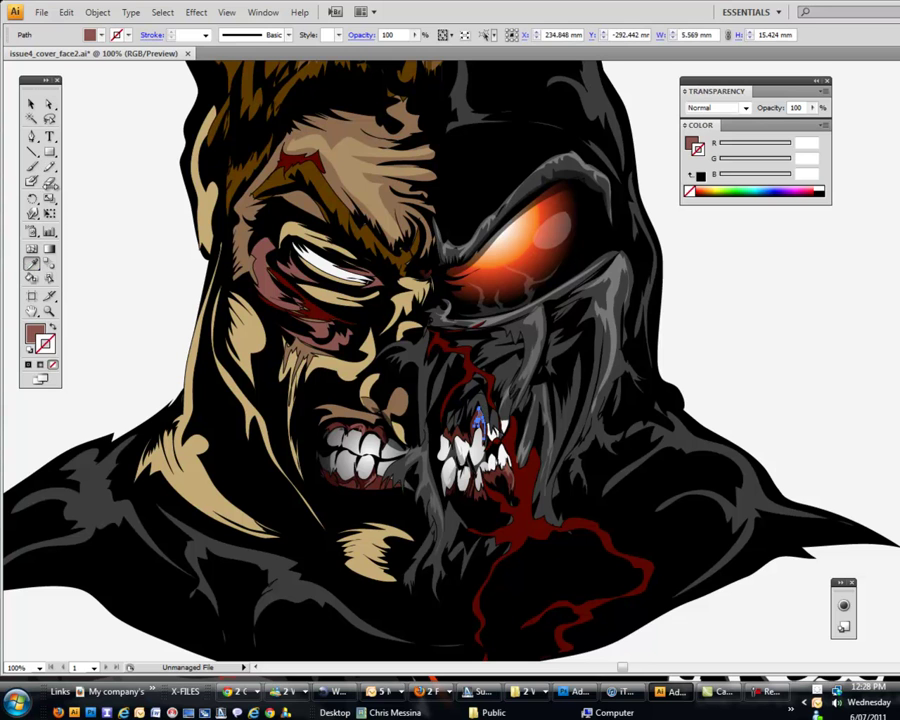
pyautogui.click(32, 104)
pyautogui.hotkey('ctrl', 'shift', 'a')
# Draw a smaller highlight about 6 × 6 mm on the upper gum nearer the face's centre line, filled with the sampled reddish brown.
pyautogui.click(50, 168)
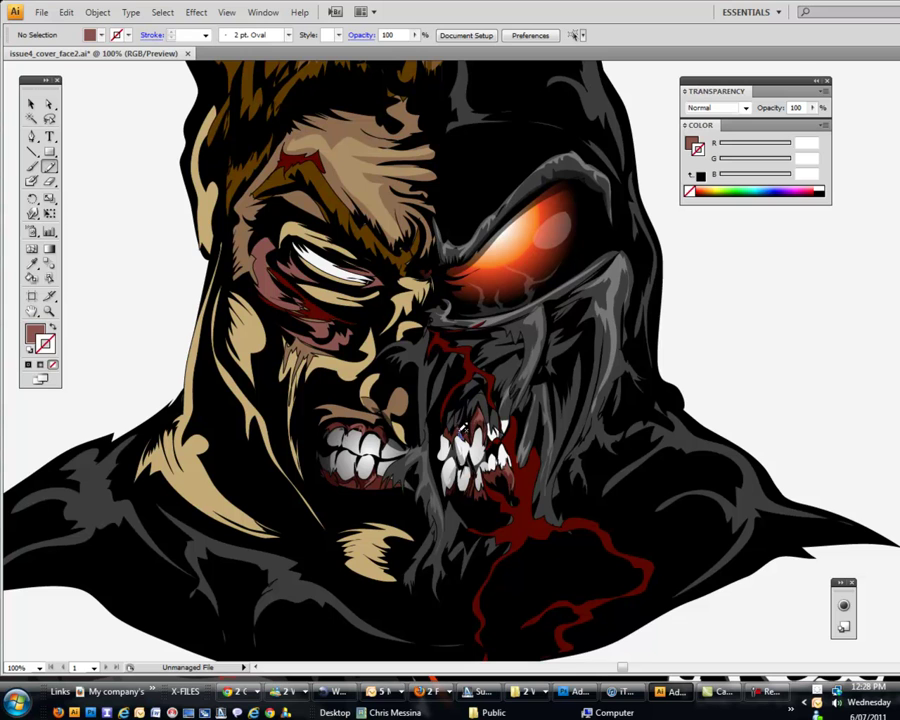
pyautogui.moveTo(457, 430); pyautogui.dragTo(456, 427)
pyautogui.click(34, 265)
pyautogui.click(483, 414)
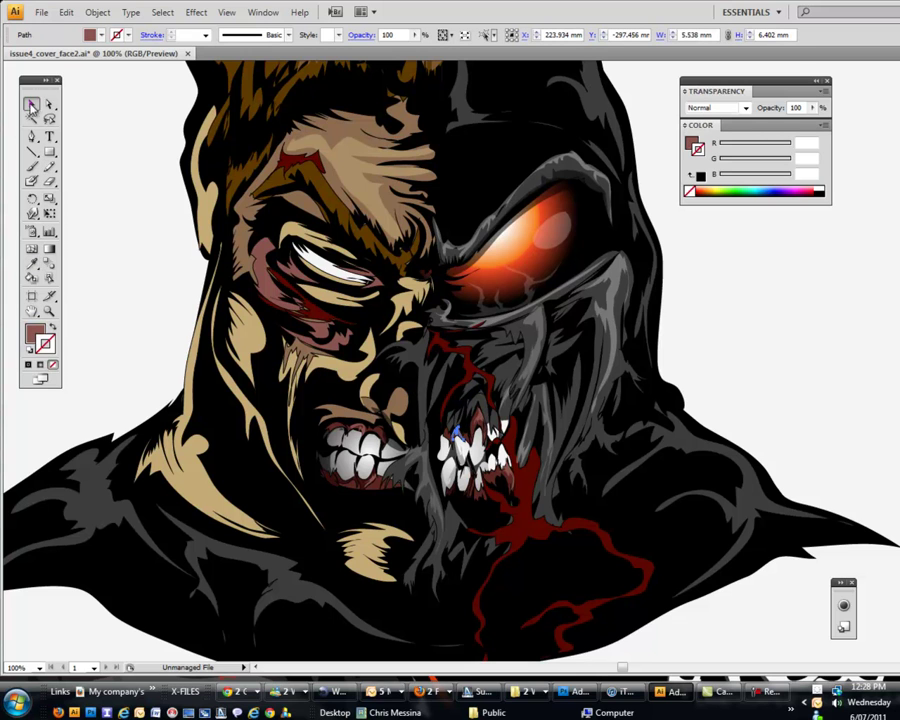
pyautogui.click(32, 104)
pyautogui.hotkey('ctrl', 'shift', 'a')
# Draw a jagged highlight along the bottom edge of the masked-side lower gum and fill it with the reddish brown sampled from the upper gum highlight.
pyautogui.click(51, 168)
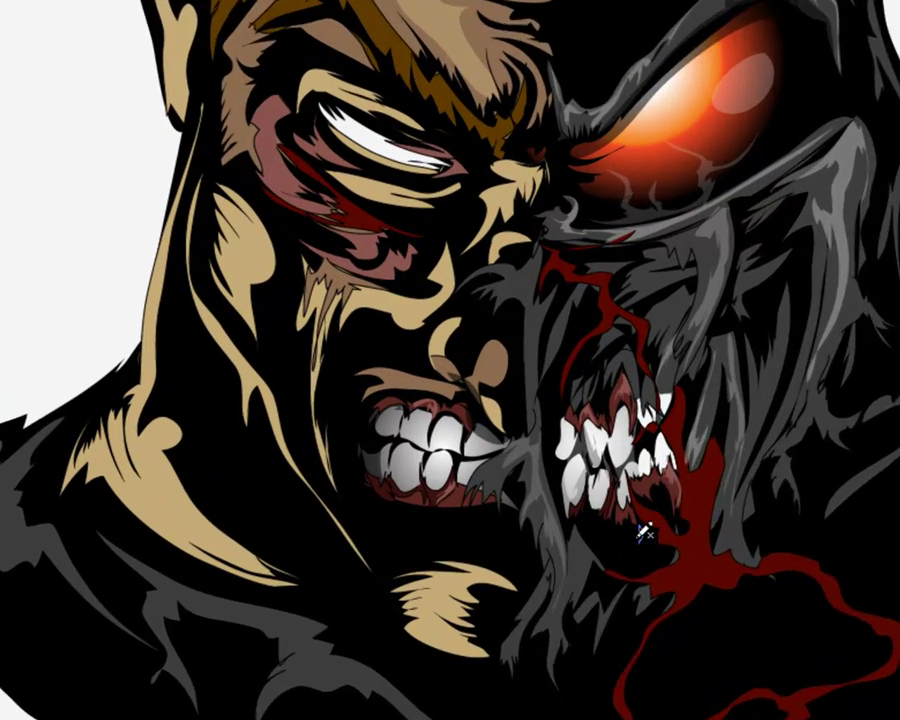
pyautogui.moveTo(491, 504); pyautogui.dragTo(468, 499)
pyautogui.moveTo(706, 541)
pyautogui.mouseDown()
pyautogui.moveTo(688, 508)
pyautogui.moveTo(684, 541)
pyautogui.moveTo(678, 532)
pyautogui.moveTo(757, 556)
pyautogui.mouseUp()
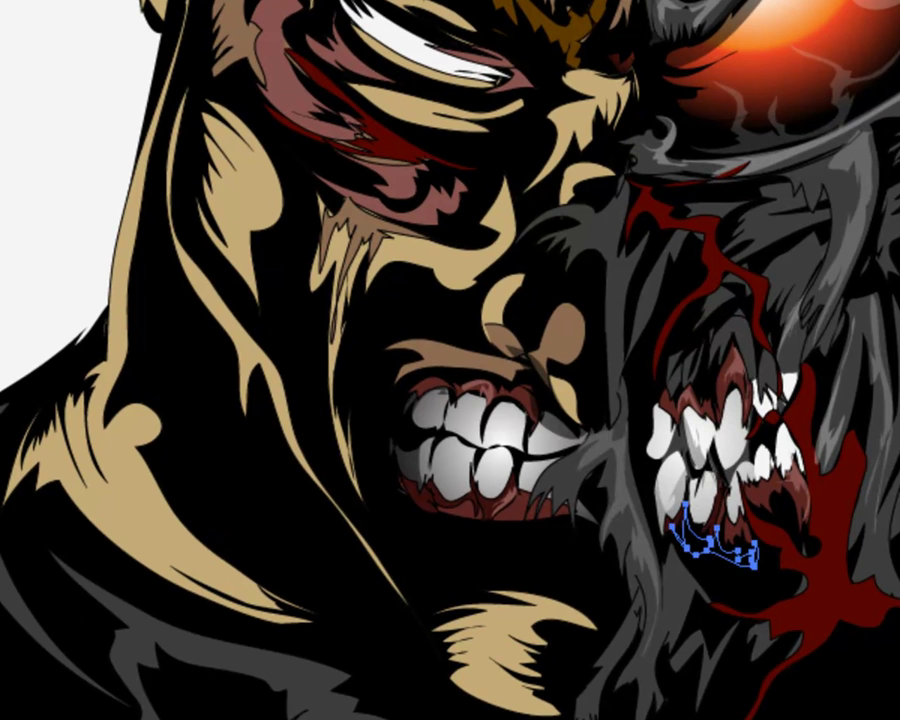
pyautogui.press('i')
pyautogui.click(722, 388)
pyautogui.press('v')
pyautogui.hotkey('ctrl', 'shift', 'a')
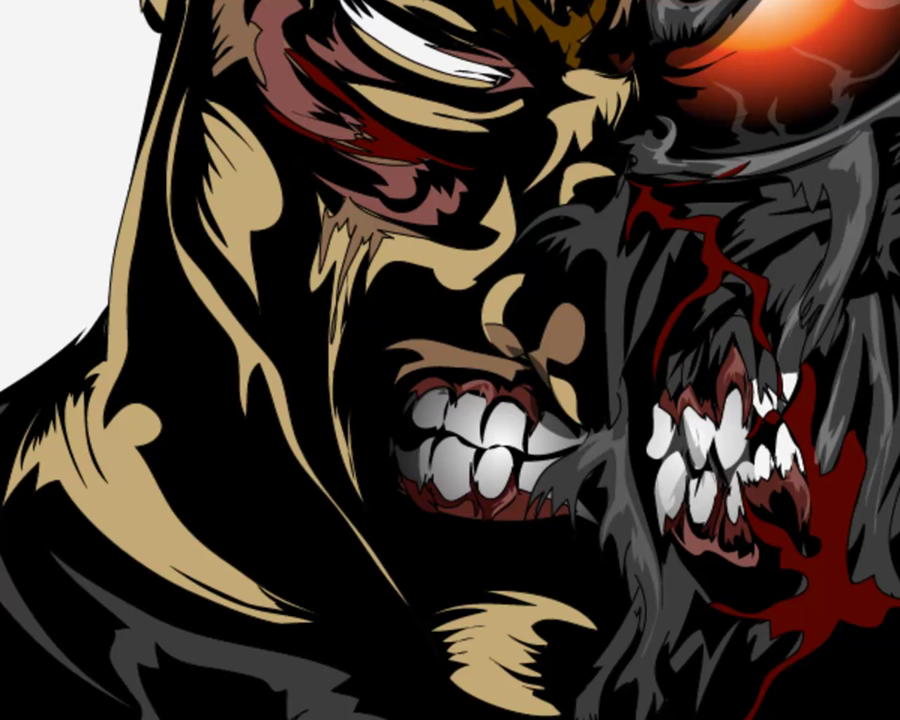
pyautogui.moveTo(753, 577)
pyautogui.mouseDown()
pyautogui.moveTo(729, 555)
pyautogui.moveTo(713, 557)
pyautogui.moveTo(742, 576)
pyautogui.mouseUp()
pyautogui.hotkey('ctrl', 'shift', 'a')
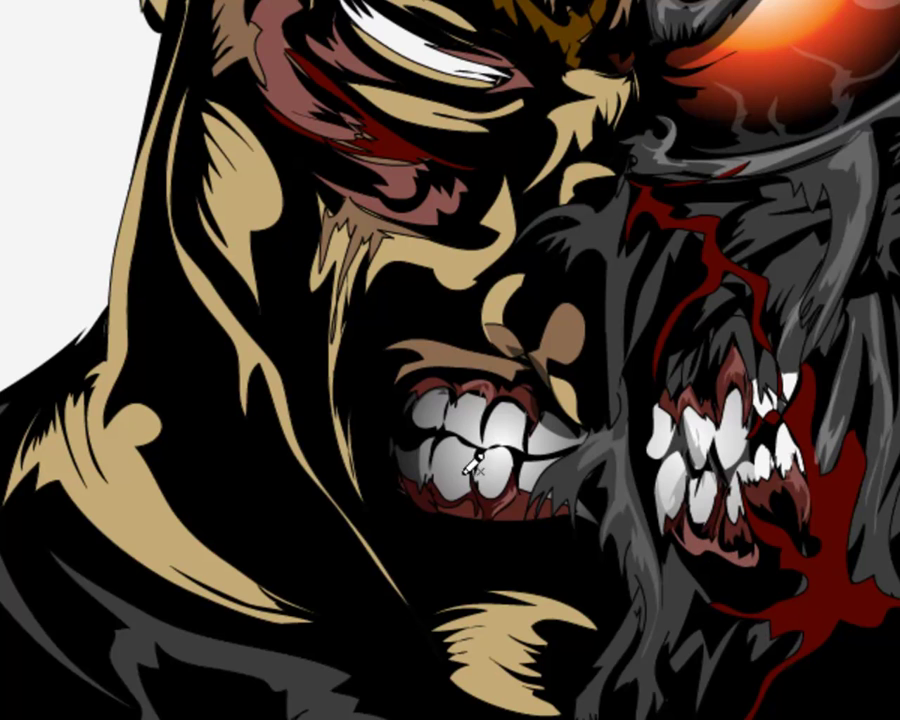